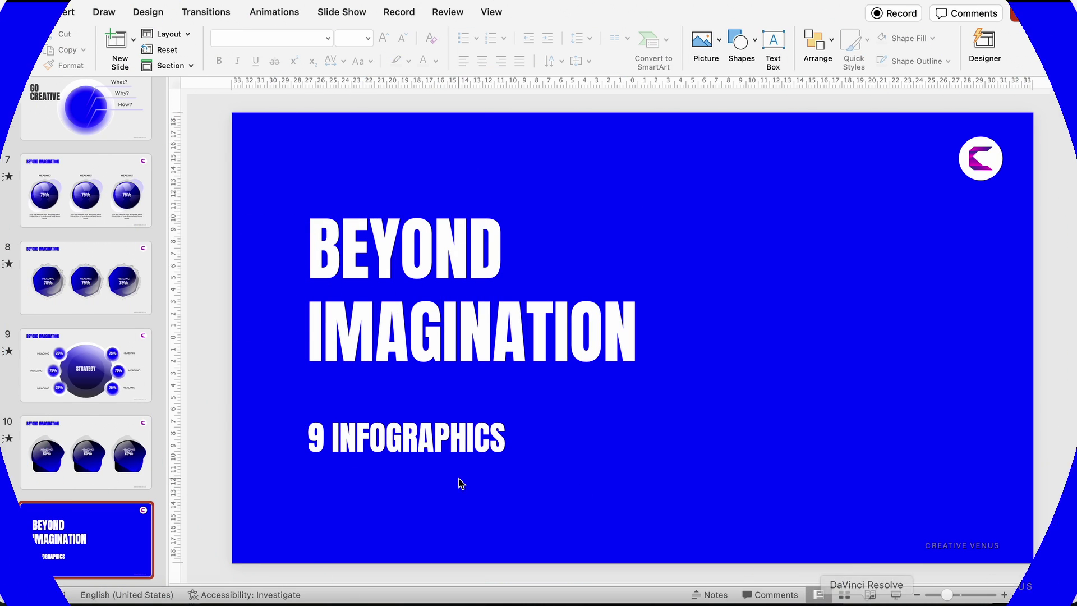
Step: Review all the slides of the Beyond Imagination infographics deck, from the first title slide to the closing slide
scroll(106, 150, "up", 10)
left_click(105, 148)
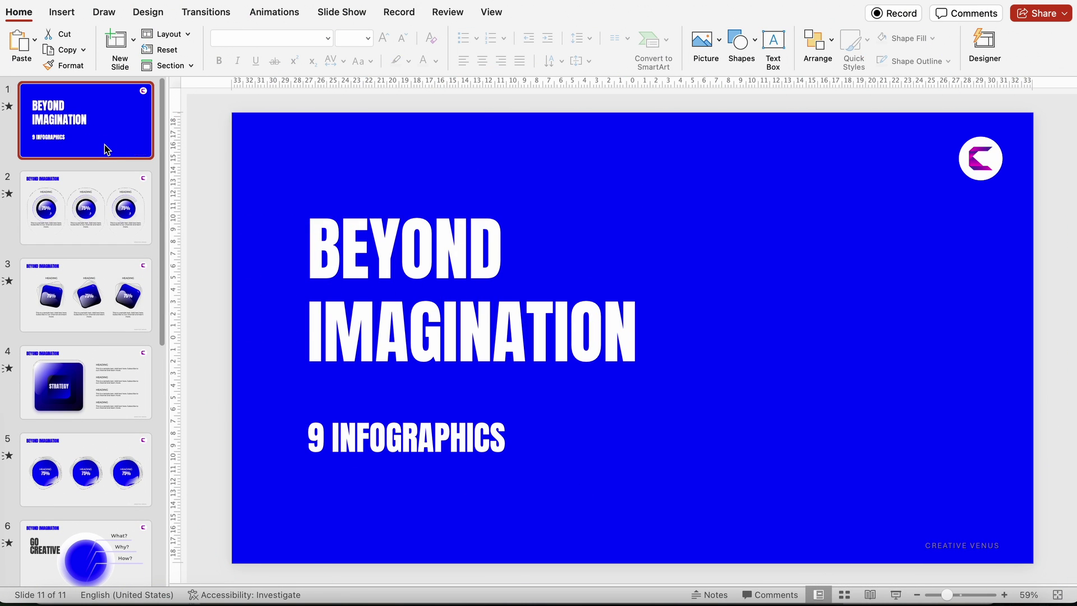
left_click(99, 208)
key("Down")
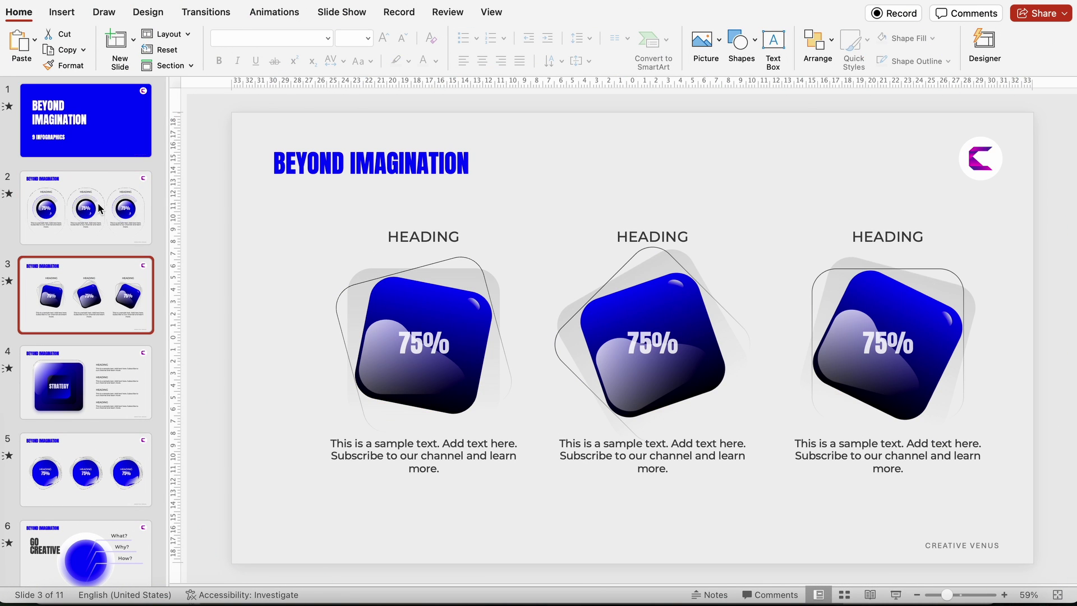
key("Down")
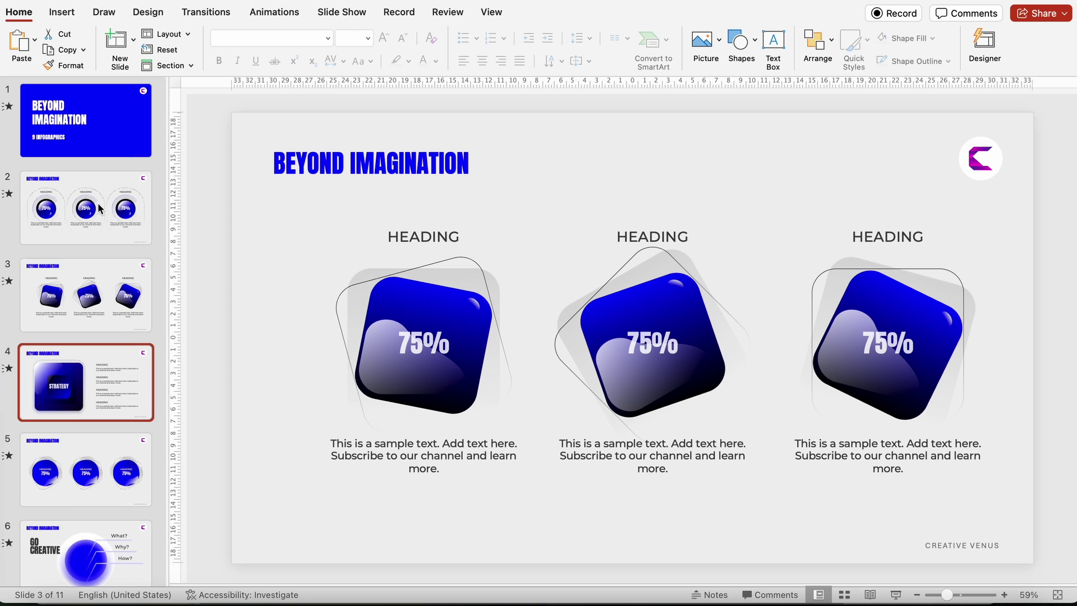
key("Down")
key("Down")
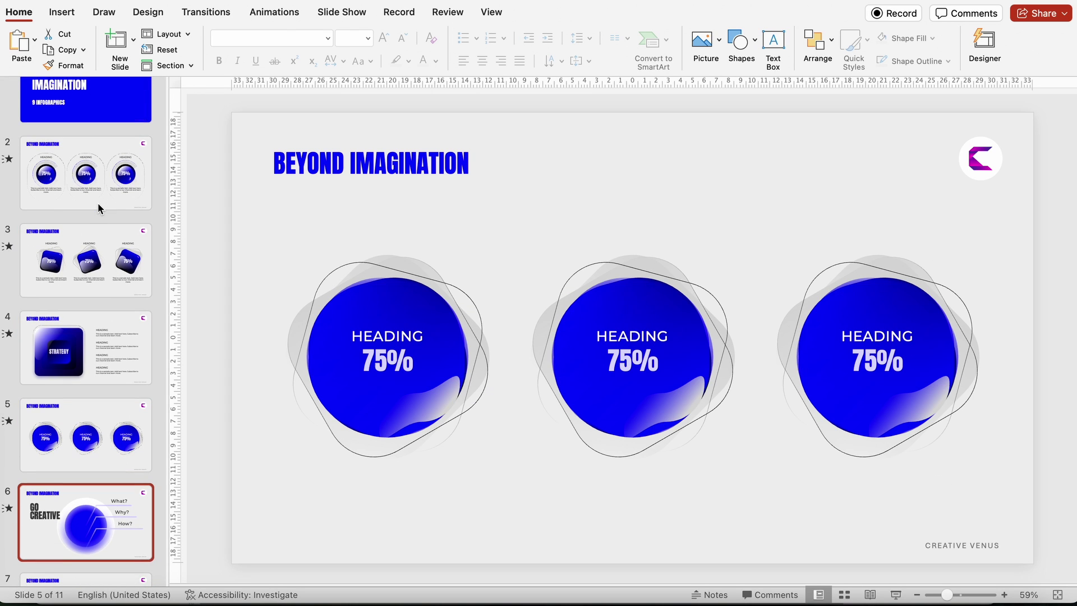
key("Down")
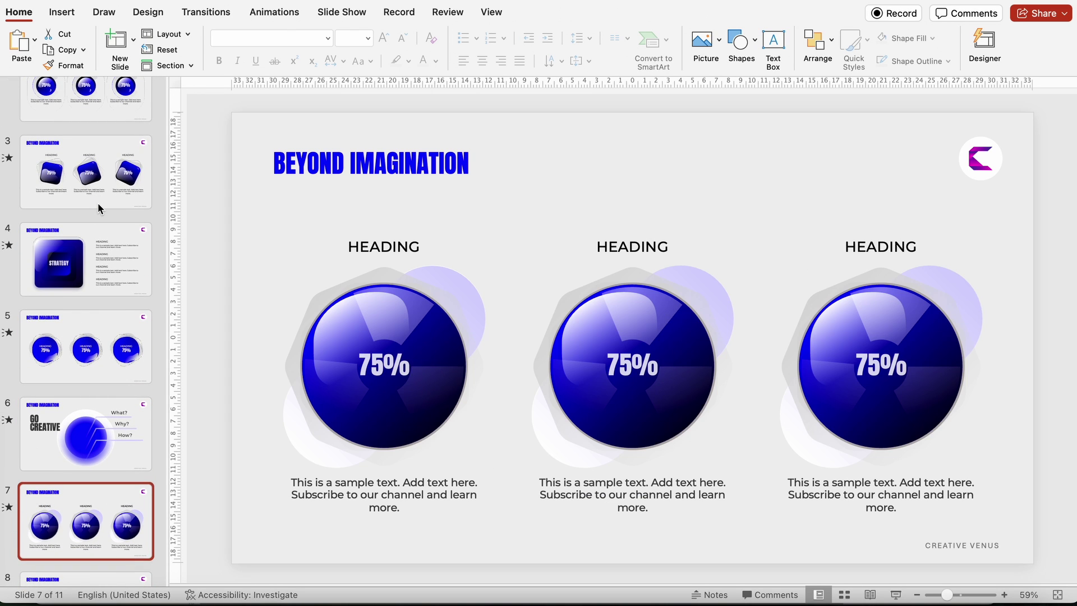
key("Down")
key("Down")
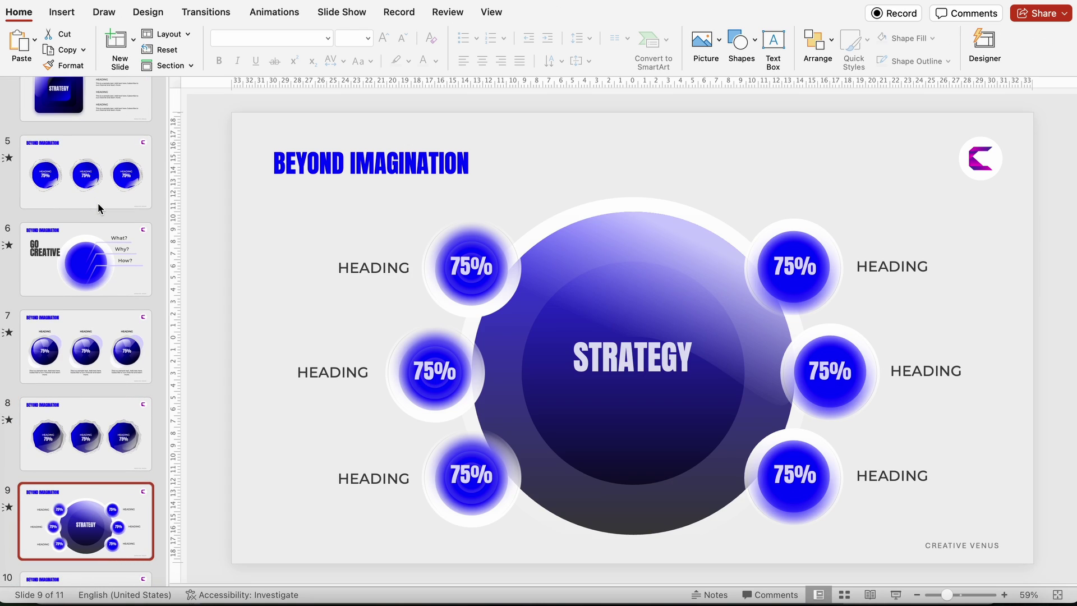
key("Down")
key("Down")
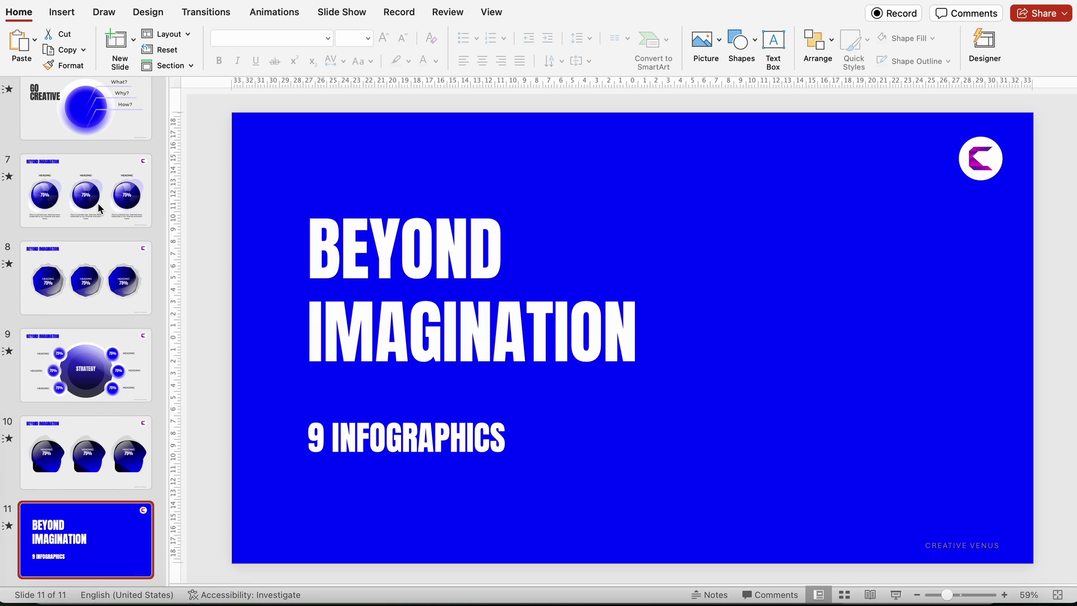
Step: Switch to Figma and examine the nine infographic slides in the 9 Infographics - Dark Blue Theme file
key("super+Tab")
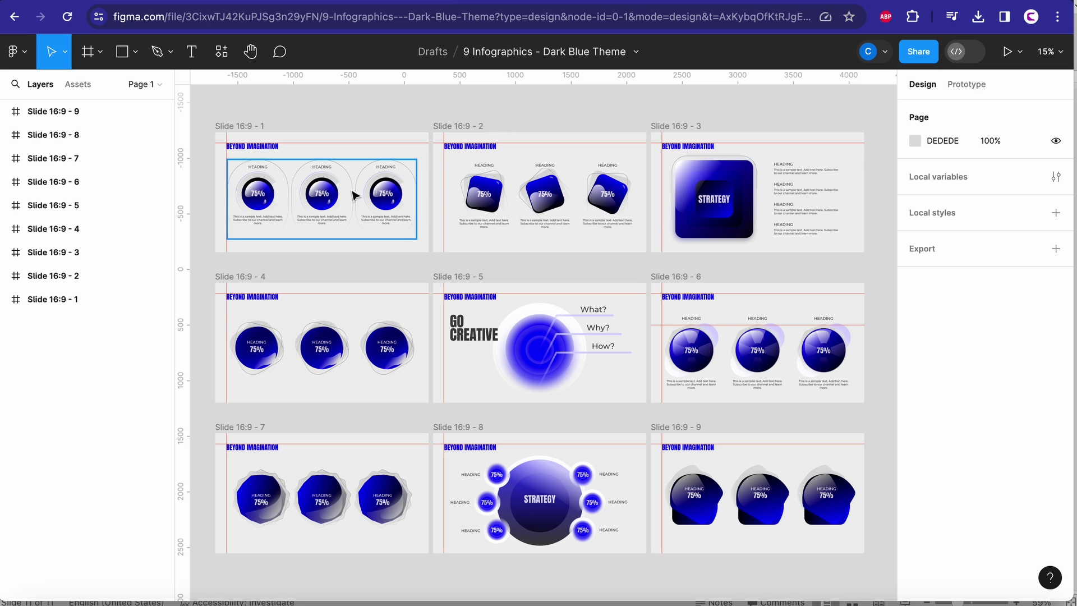
scroll(341, 193, "up", 5)
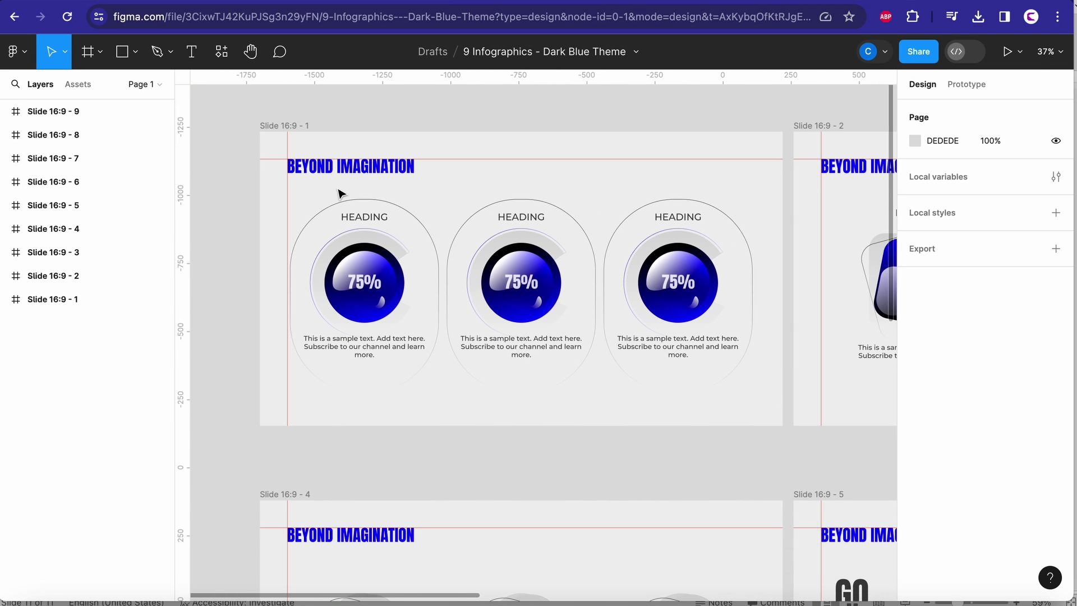
scroll(454, 197, "down", 10)
scroll(454, 197, "right", 5)
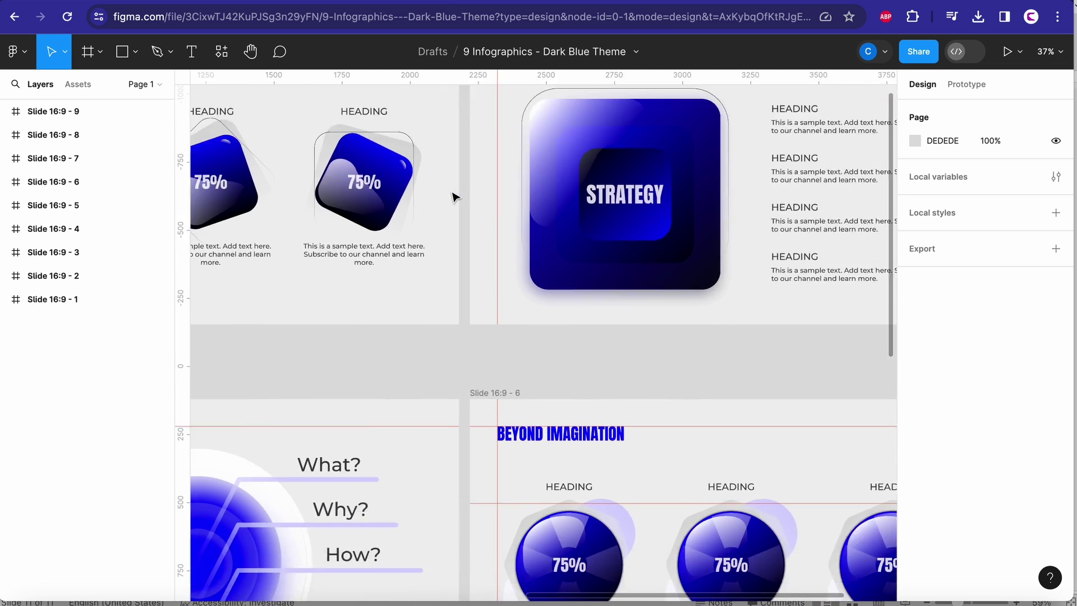
scroll(452, 195, "down", 5)
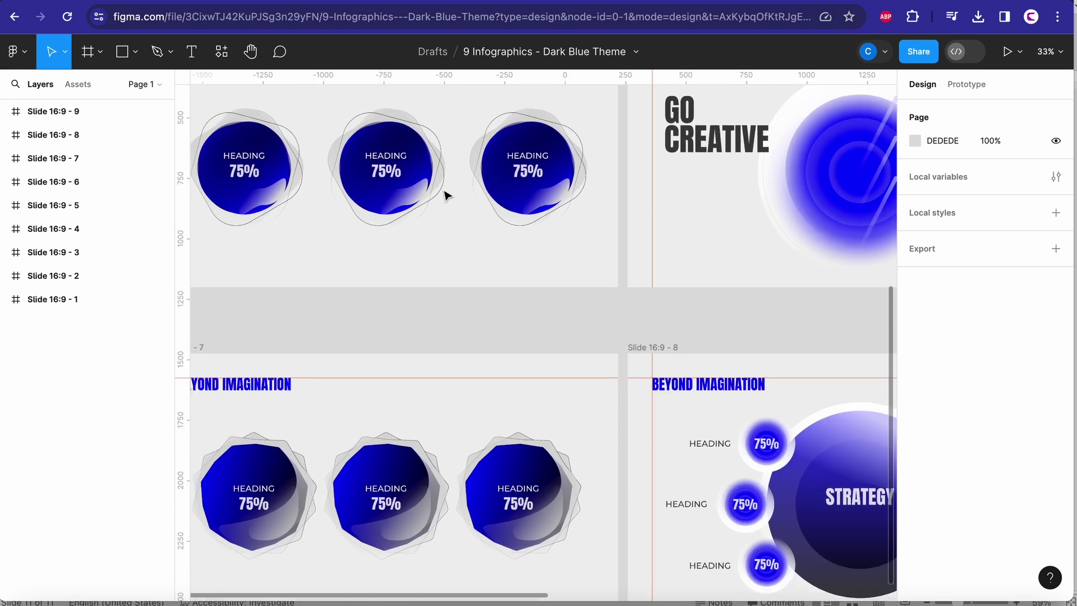
scroll(515, 232, "up", 3)
scroll(516, 233, "right", 3)
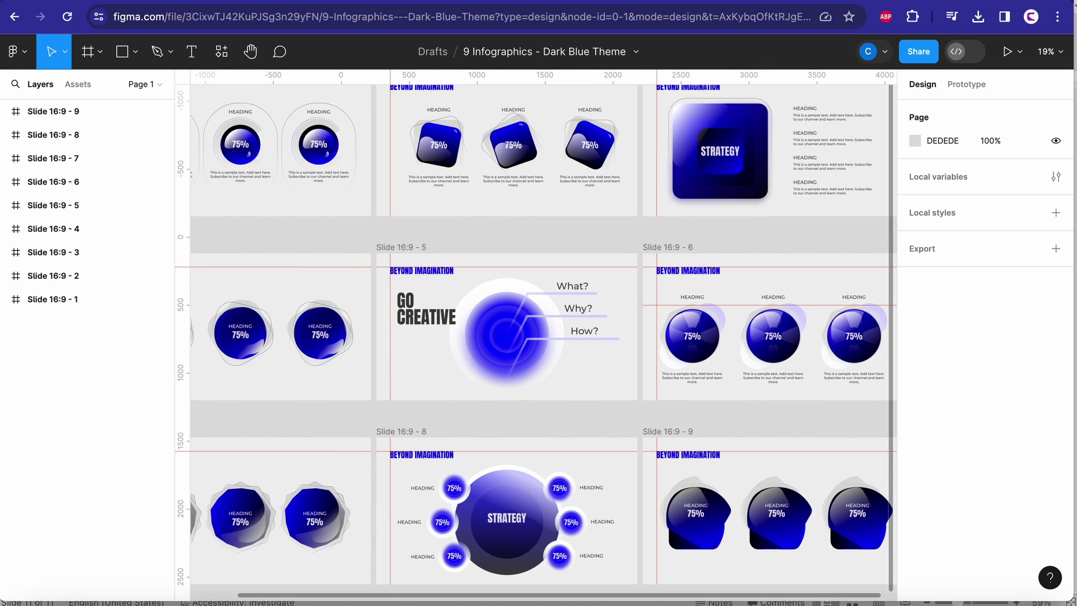
key("super+ctrl+f")
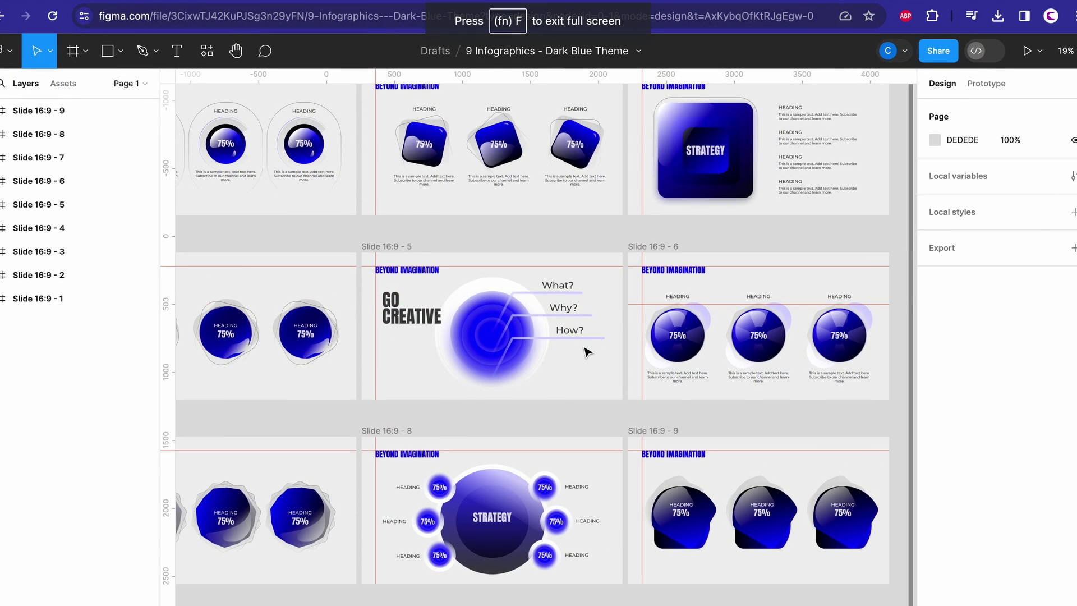
scroll(607, 401, "up", 3)
scroll(608, 400, "left", 2)
scroll(608, 400, "down", 4)
scroll(607, 400, "right", 2)
scroll(607, 400, "up", 2)
scroll(607, 401, "left", 2)
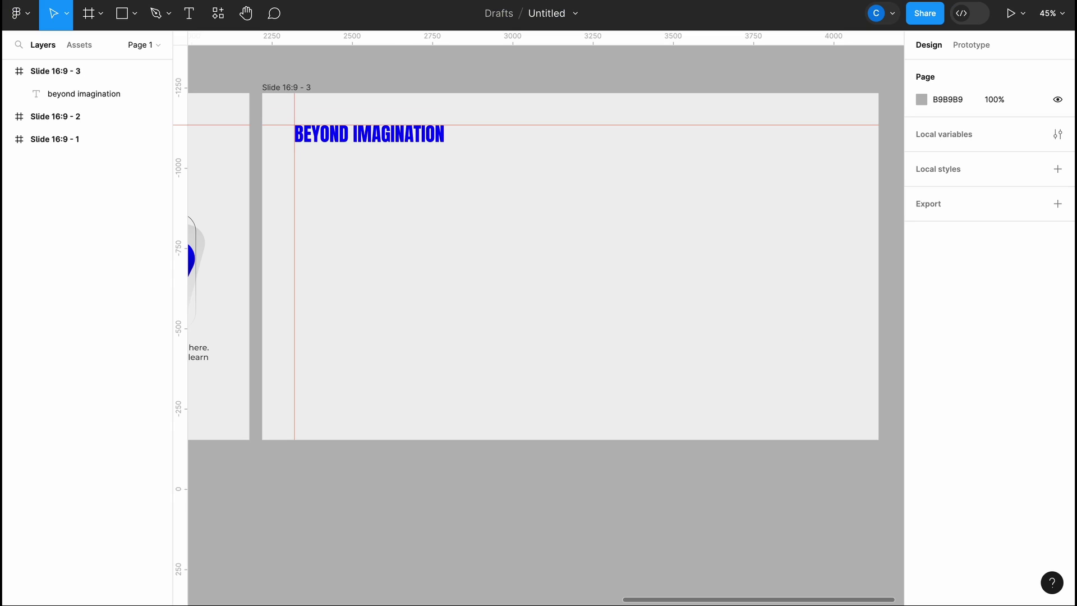
Step: Draw a square about 673 × 673 with a corner radius of about 68, centred horizontally below the title on Slide 16:9 - 3
left_click(127, 14)
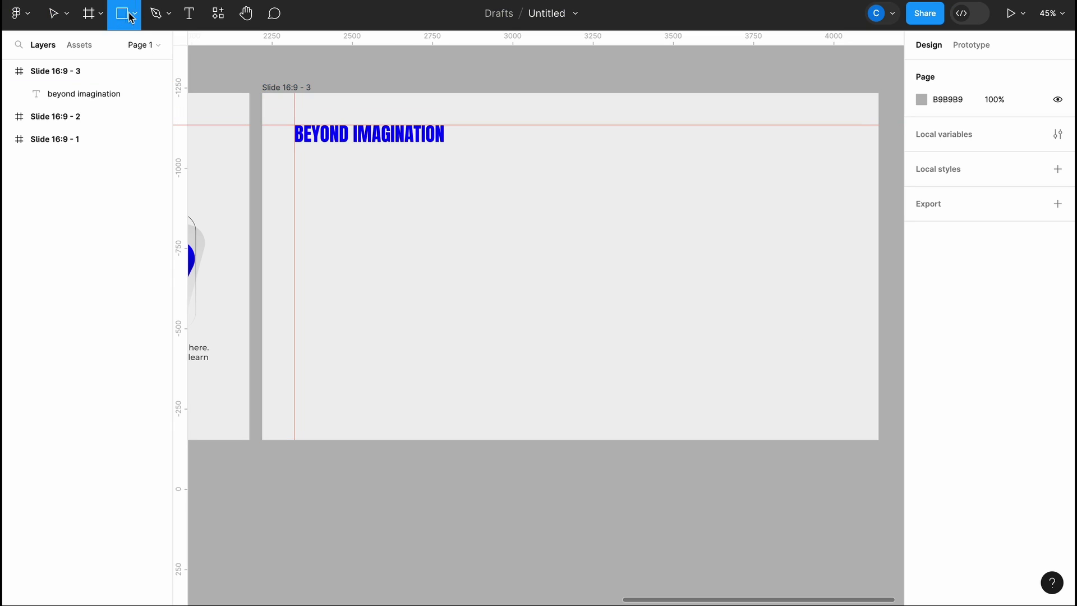
left_click_drag(387, 202, 538, 354)
left_click_drag(395, 211, 406, 223)
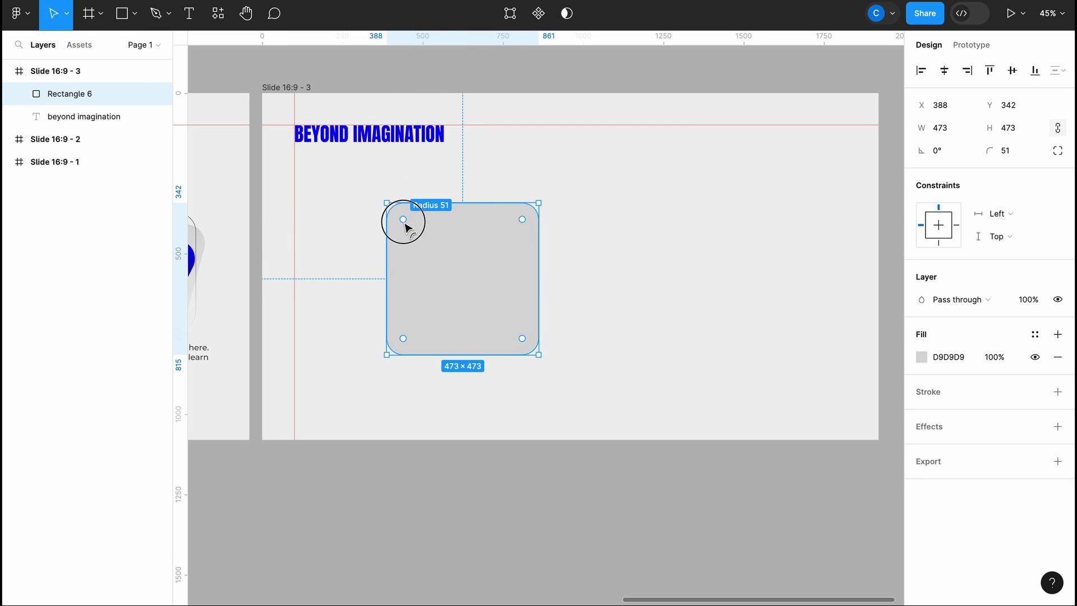
left_click_drag(462, 265, 572, 288)
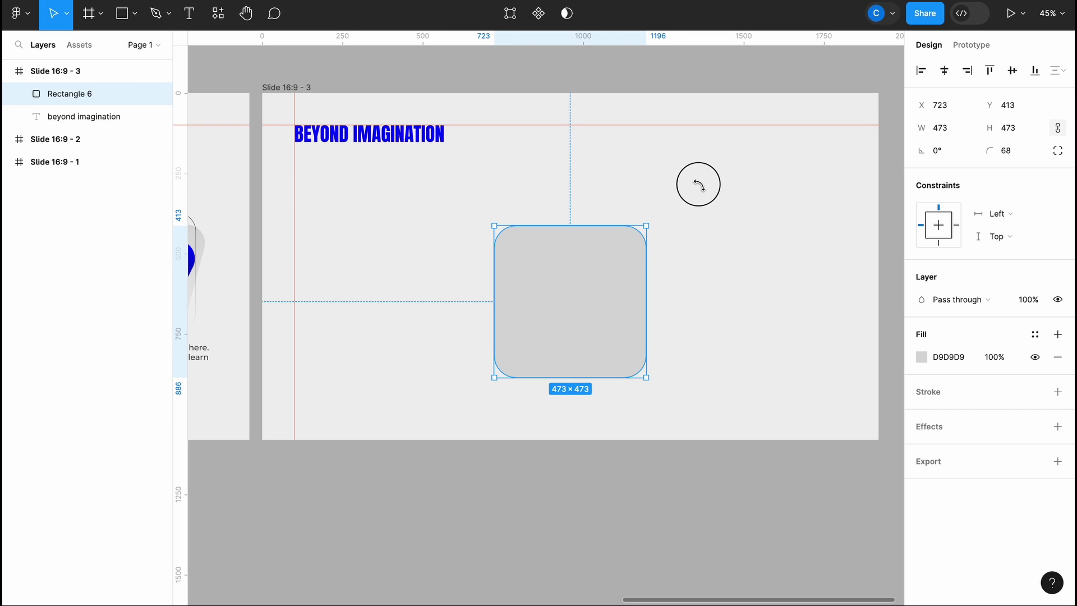
left_click_drag(644, 225, 620, 255)
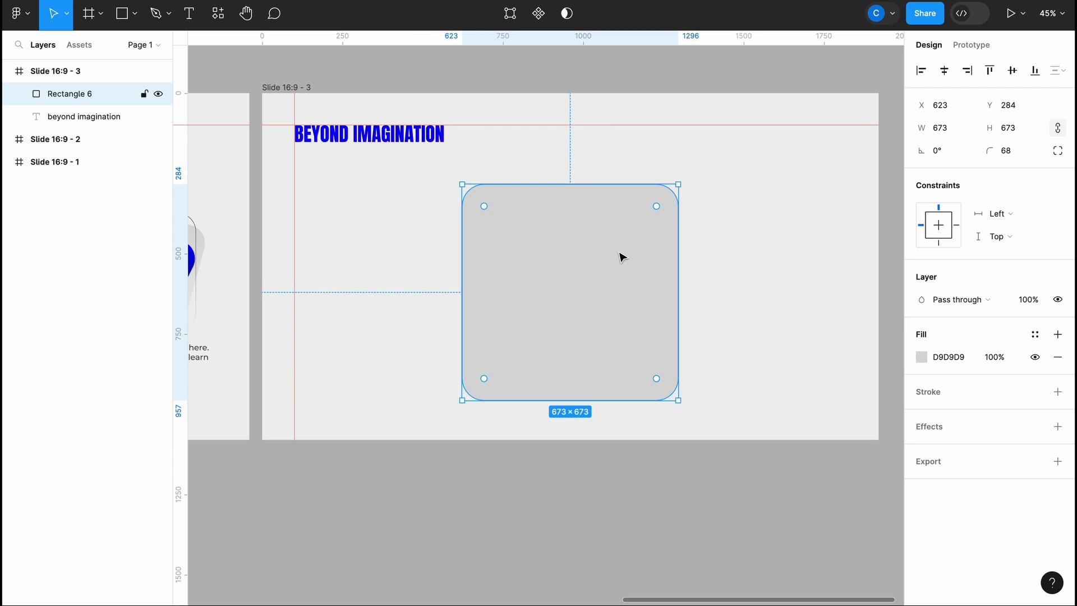
Step: Fill the rounded square with a linear gradient from the document's blue (0500FF) to fully opaque black (000000)
left_click(921, 357)
left_click(768, 224)
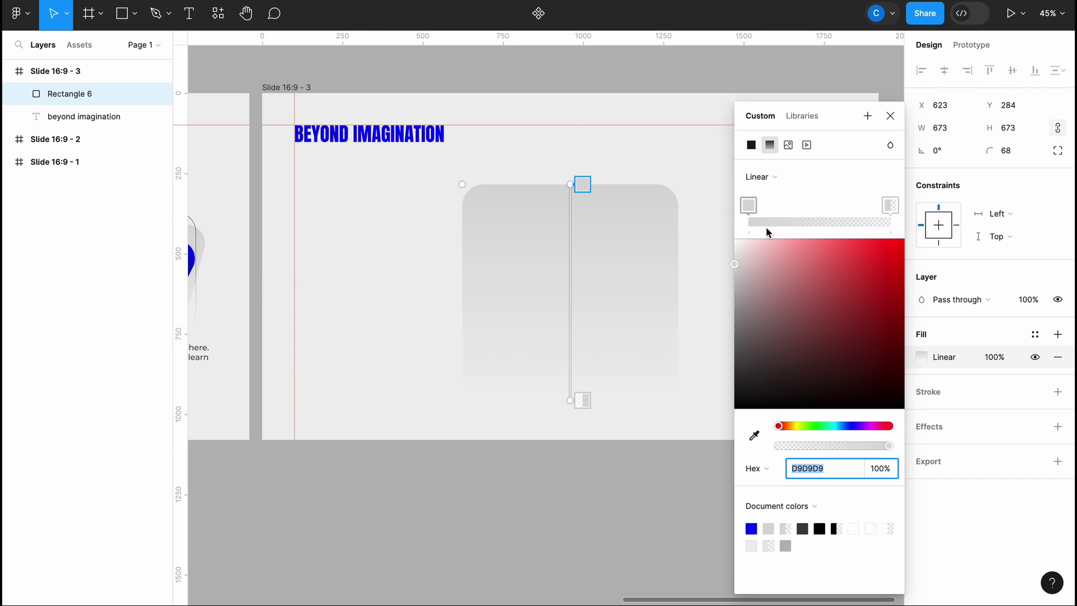
left_click(750, 528)
left_click(890, 205)
left_click(819, 353)
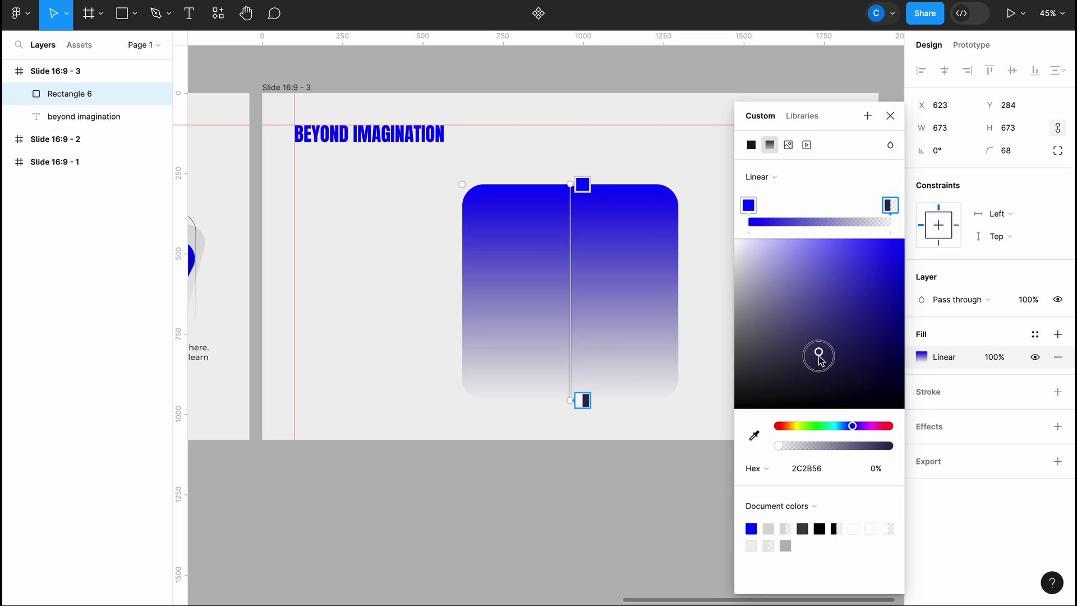
left_click_drag(819, 358, 688, 446)
left_click_drag(787, 446, 890, 446)
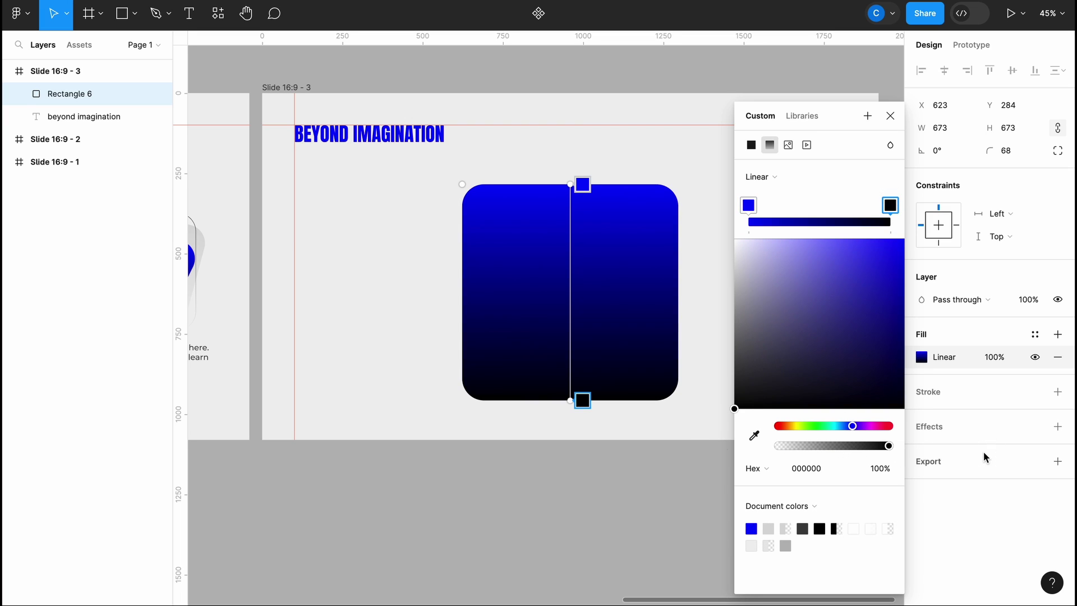
Step: Angle the square's gradient diagonally, with blue starting at the upper-left corner and black ending beyond the lower-right corner
left_click(580, 184)
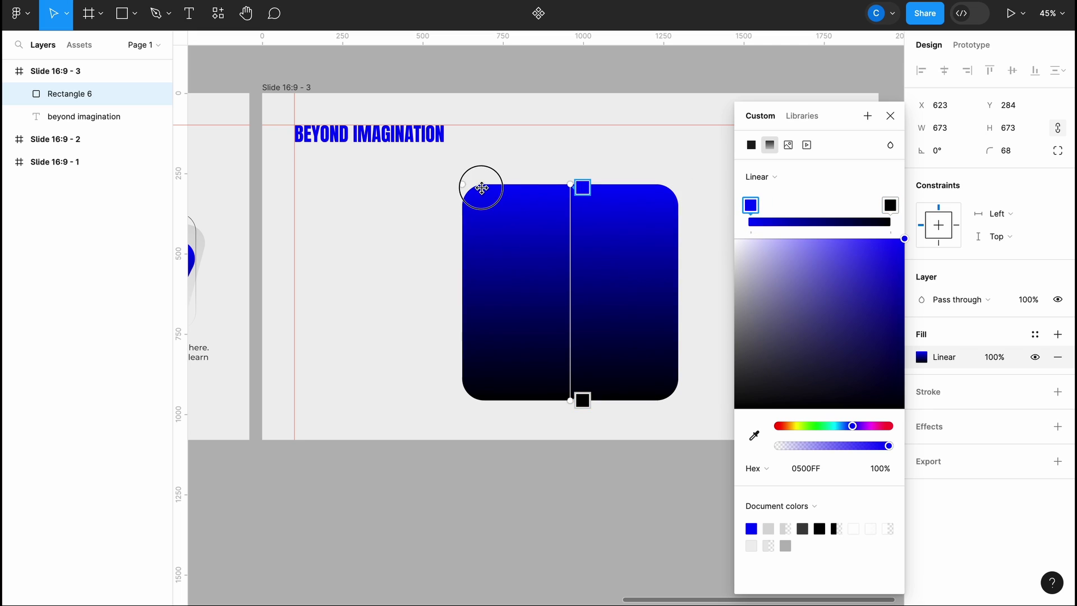
left_click_drag(568, 184, 470, 194)
left_click_drag(580, 396, 680, 415)
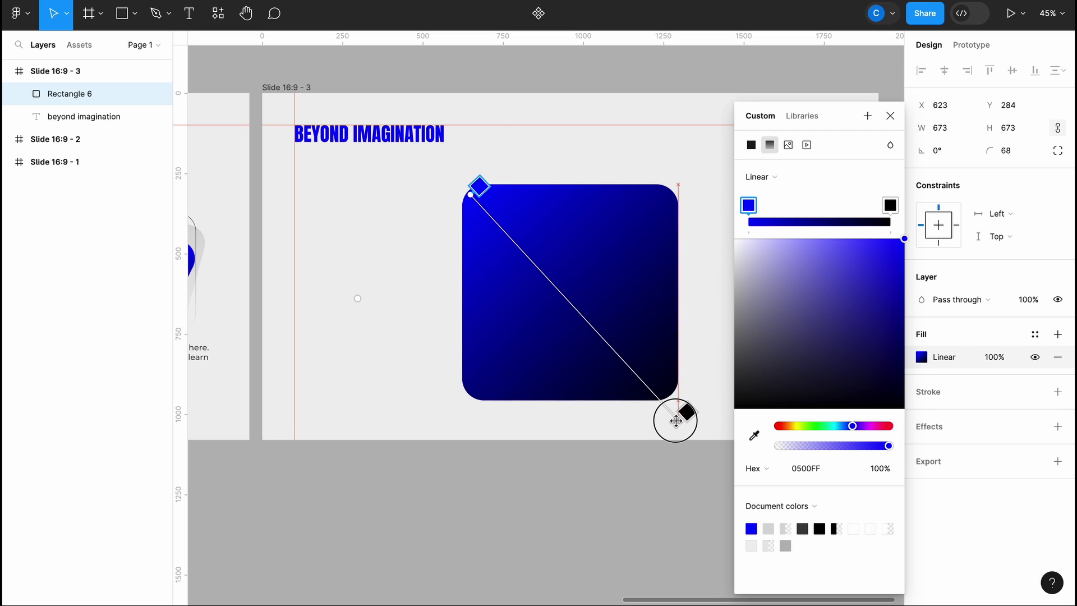
left_click(890, 116)
left_click(746, 288)
Step: Duplicate the gradient square and shrink the copy about its centre to about 485 × 485
left_click(626, 279)
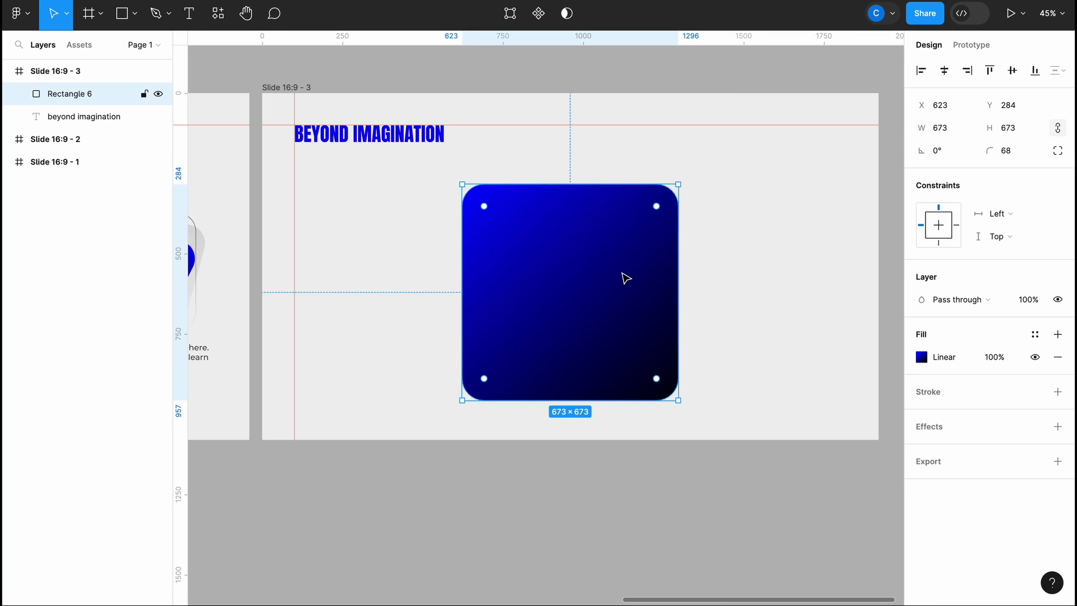
key("ctrl+d")
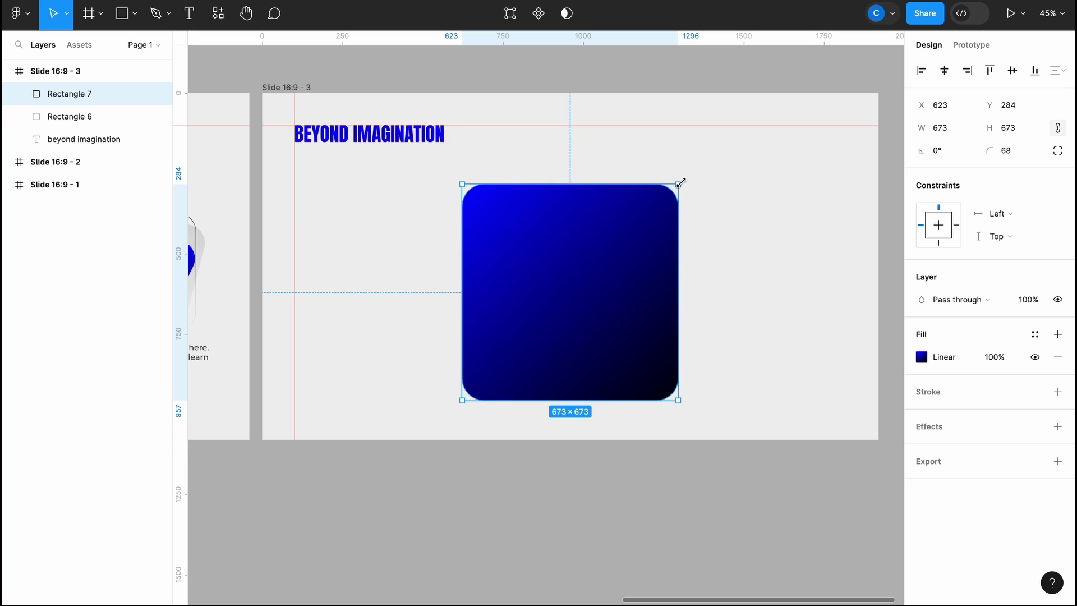
left_click_drag(680, 182, 618, 247)
left_click_drag(572, 305, 602, 278)
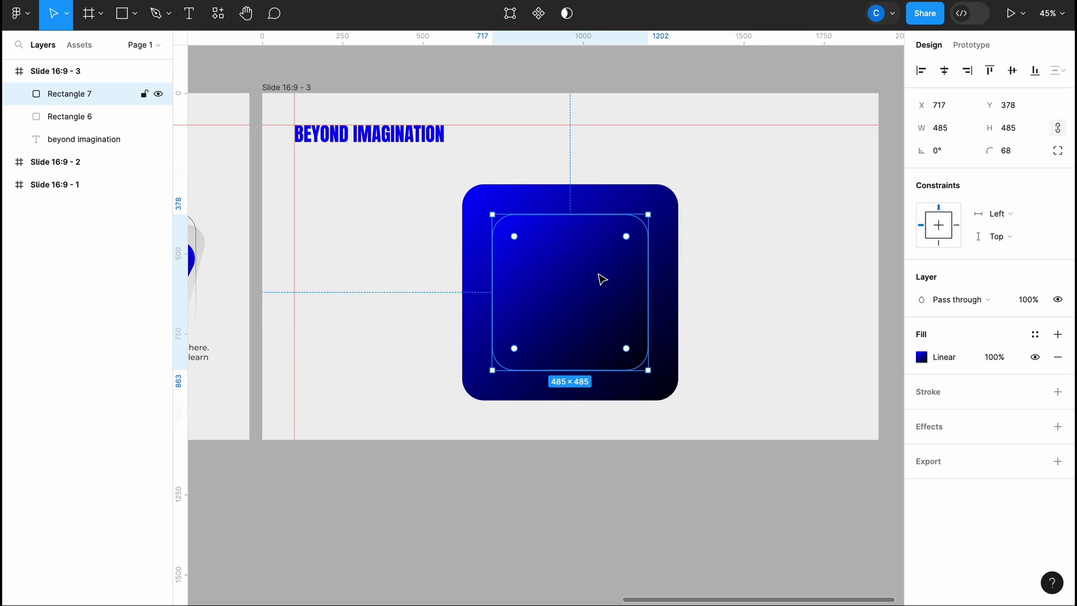
Step: Lower the fill opacity of the outer square to 80%
left_click(674, 273)
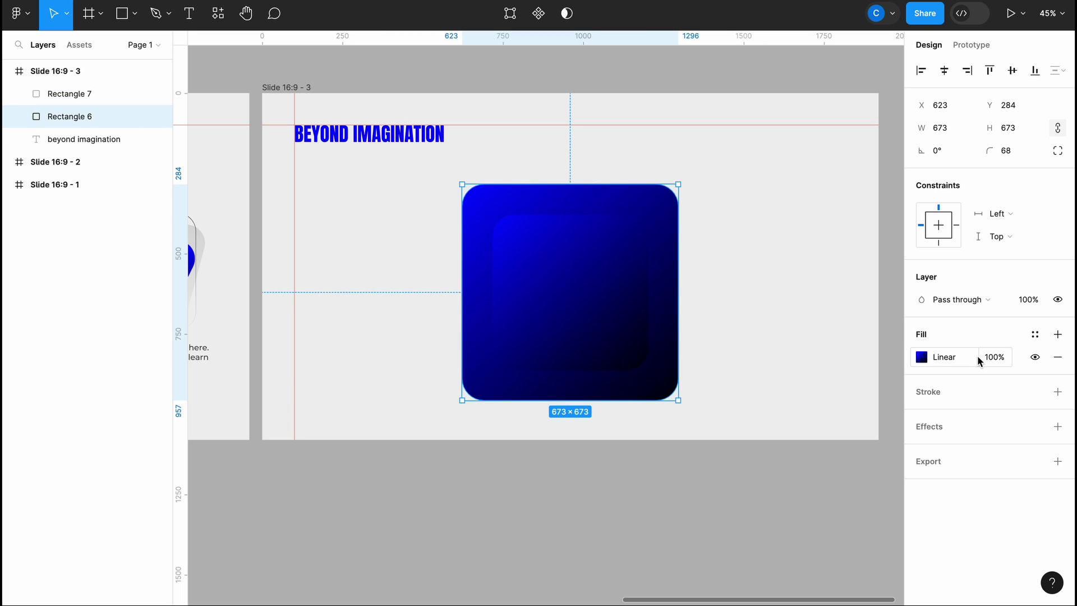
left_click_drag(978, 357, 942, 359)
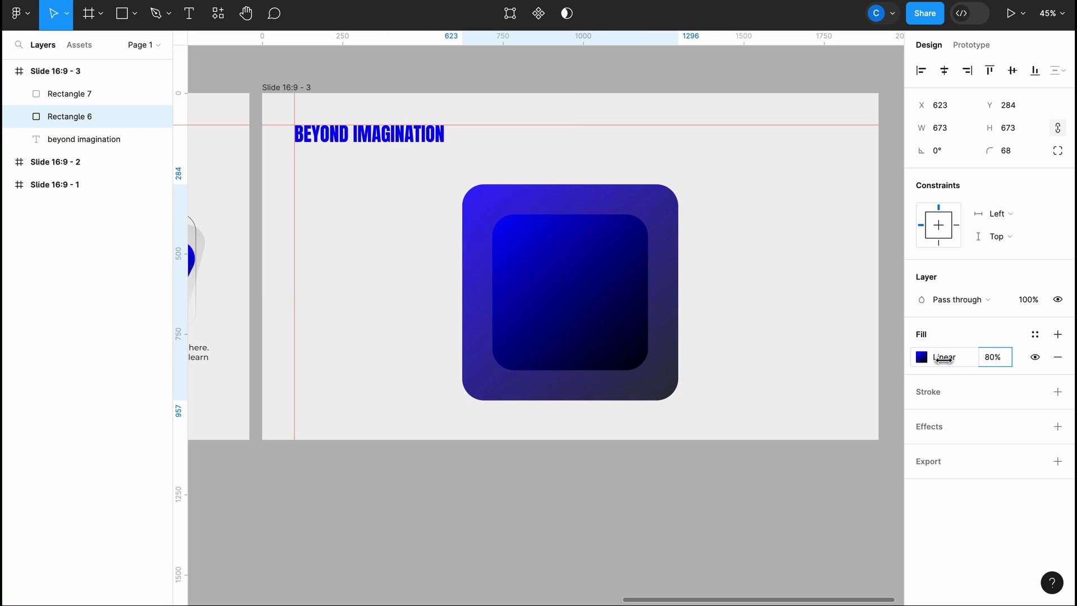
left_click(591, 288)
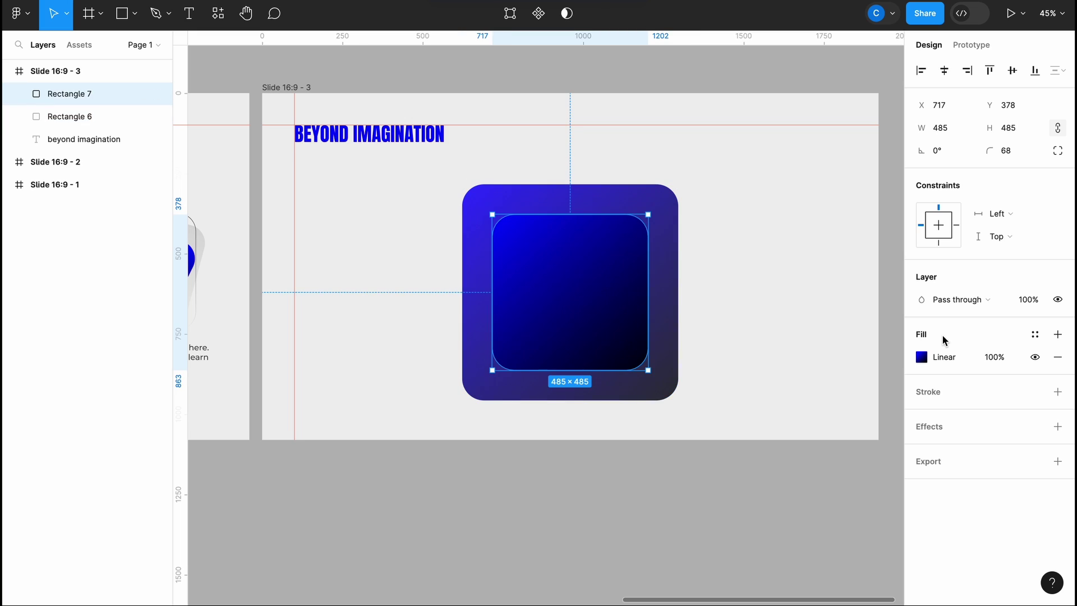
left_click(779, 362)
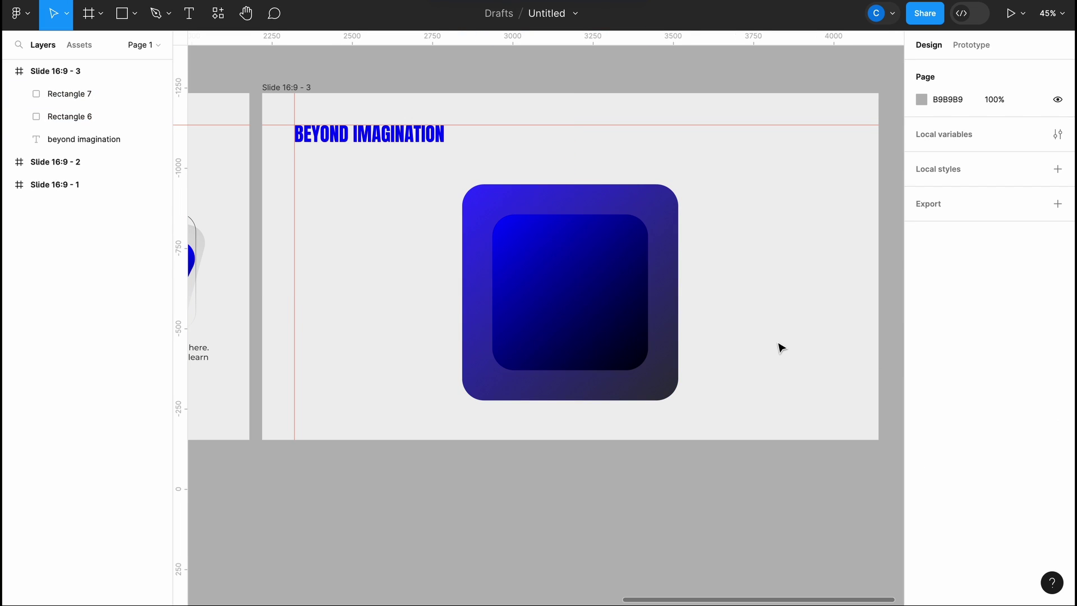
Step: Duplicate the inner square and shrink the copy about its centre to about 325 × 325
left_click(562, 289)
key("ctrl+d")
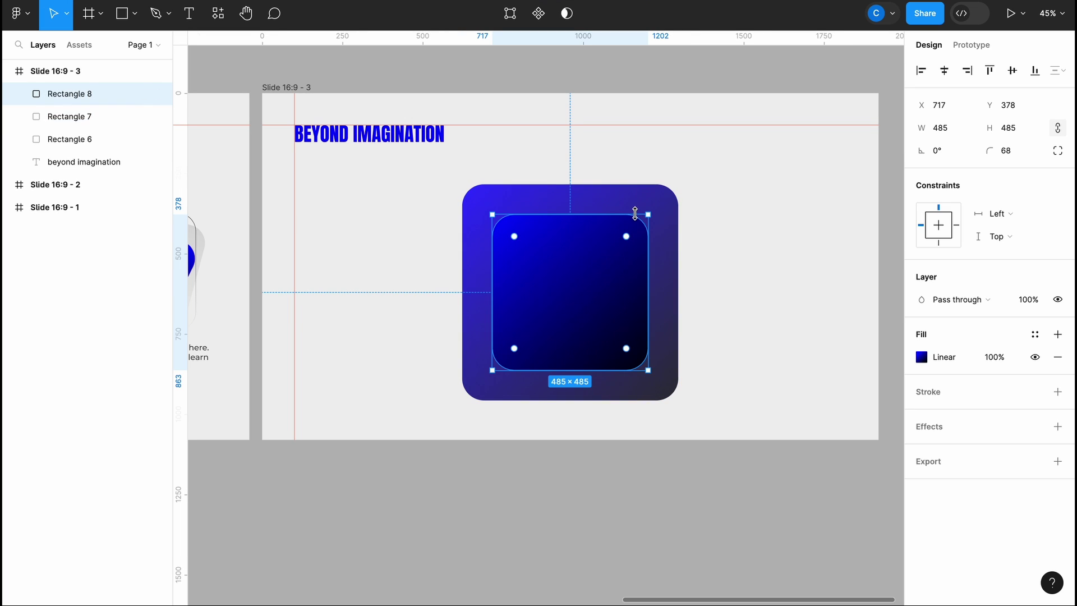
left_click_drag(649, 213, 589, 293)
left_click_drag(632, 231, 573, 291)
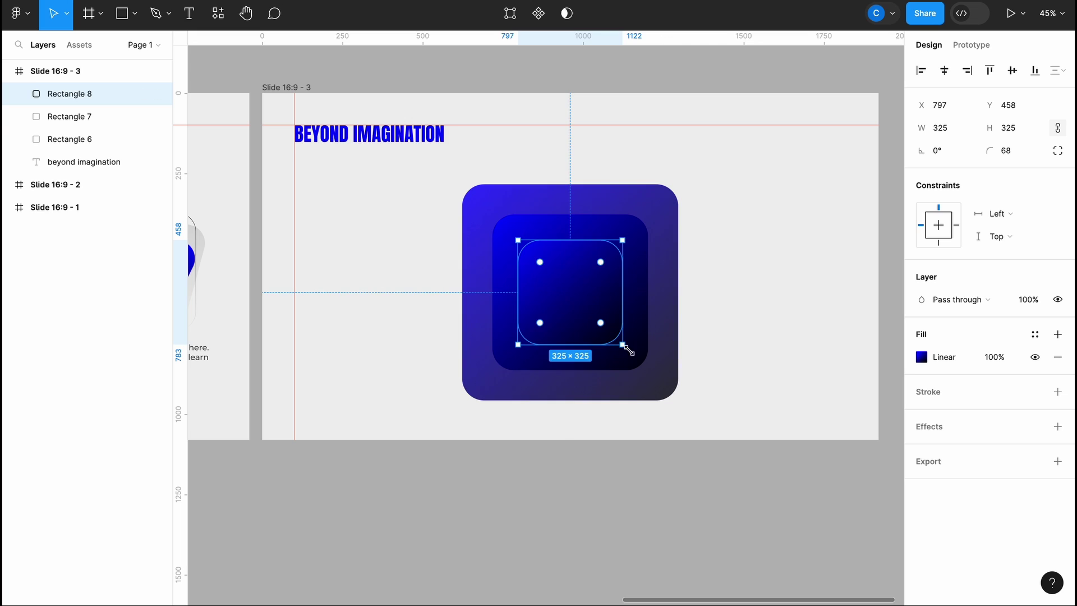
Step: Reduce the fill opacity of the middle square so it stands apart from the smallest one
left_click(628, 361)
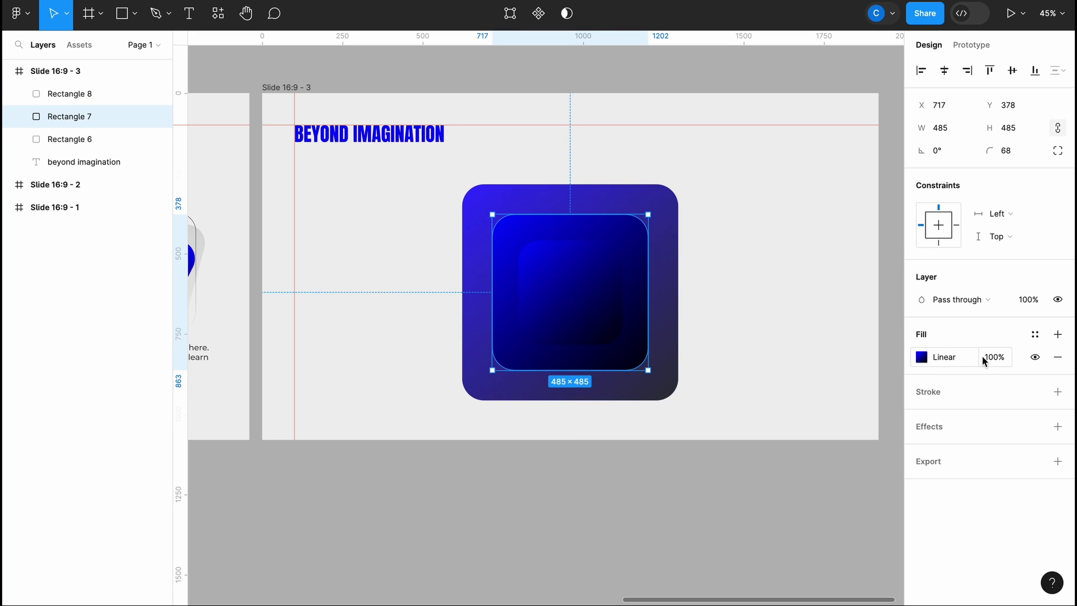
left_click_drag(979, 357, 949, 353)
left_click(791, 331)
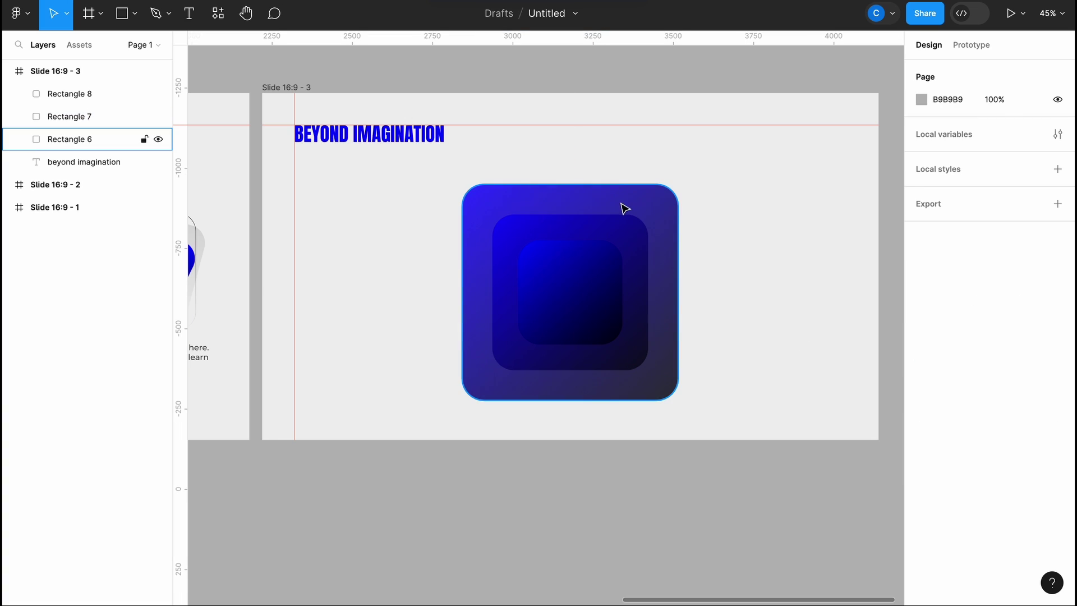
Step: Reverse the smallest square's linear gradient so it runs from black at its upper-left corner to blue at its lower-right corner
left_click(641, 199)
left_click(592, 290)
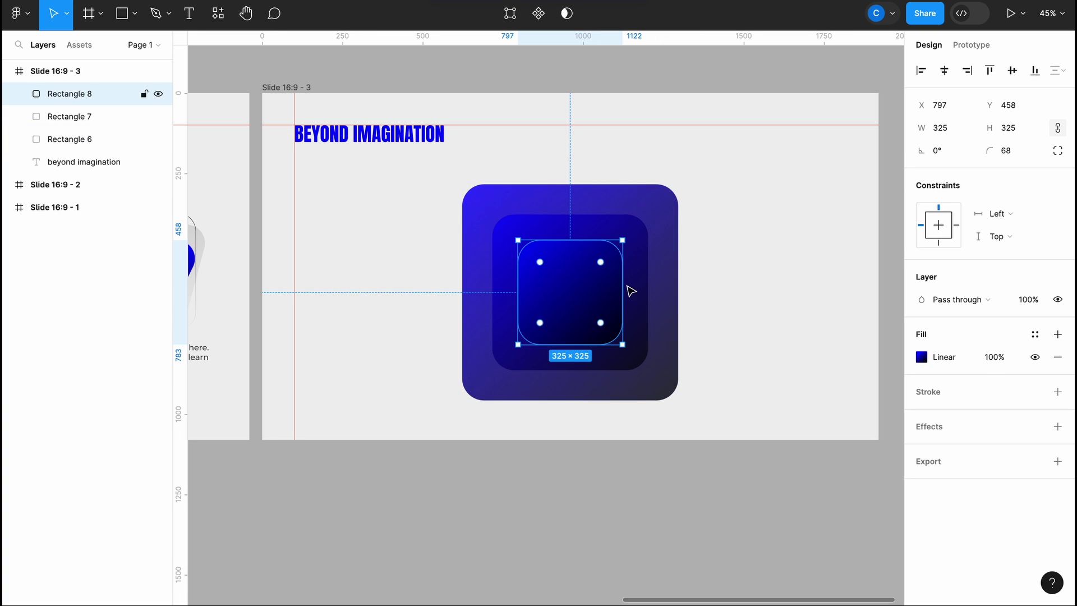
left_click(921, 358)
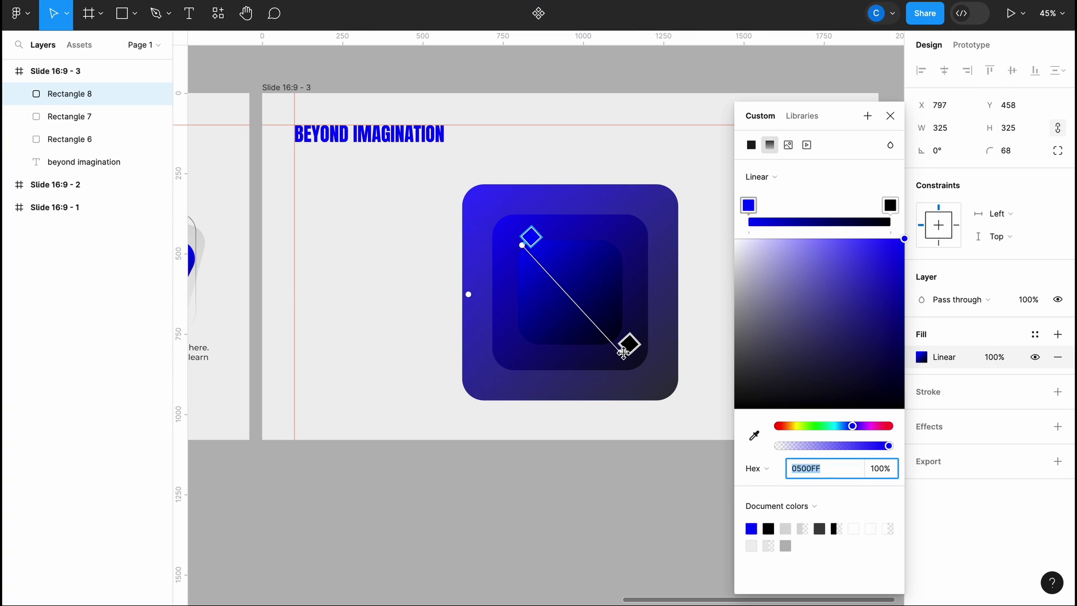
left_click_drag(623, 353, 586, 227)
left_click_drag(519, 245, 634, 355)
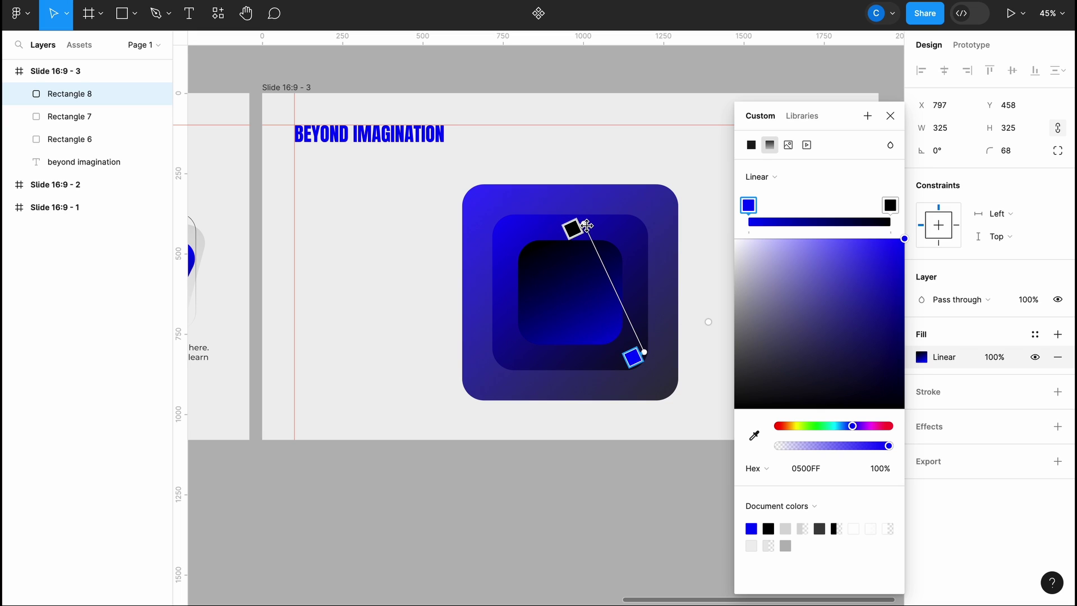
left_click_drag(587, 226, 523, 237)
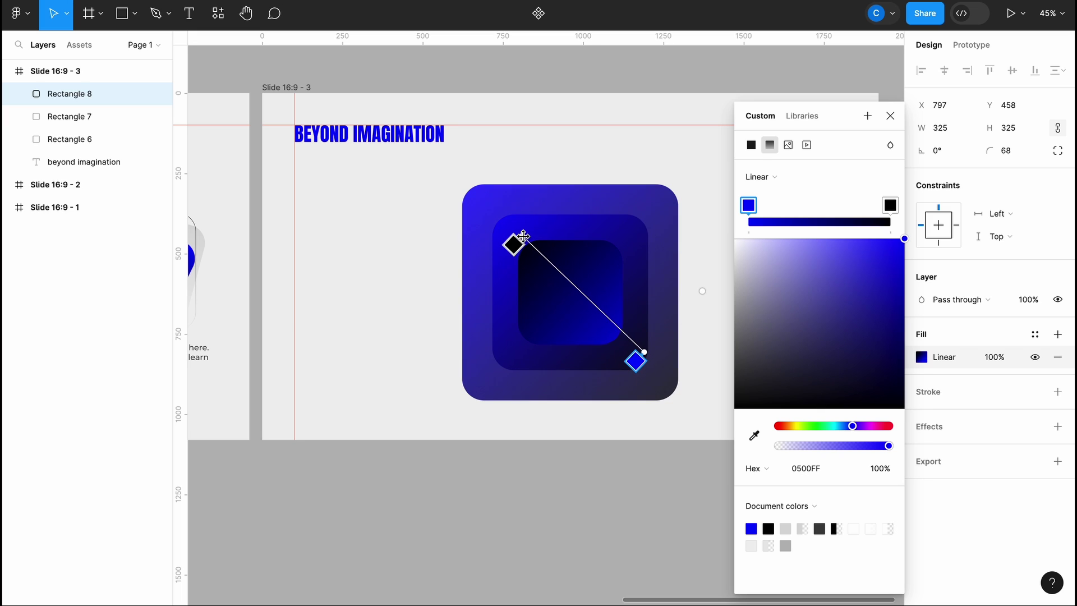
left_click_drag(641, 348, 620, 340)
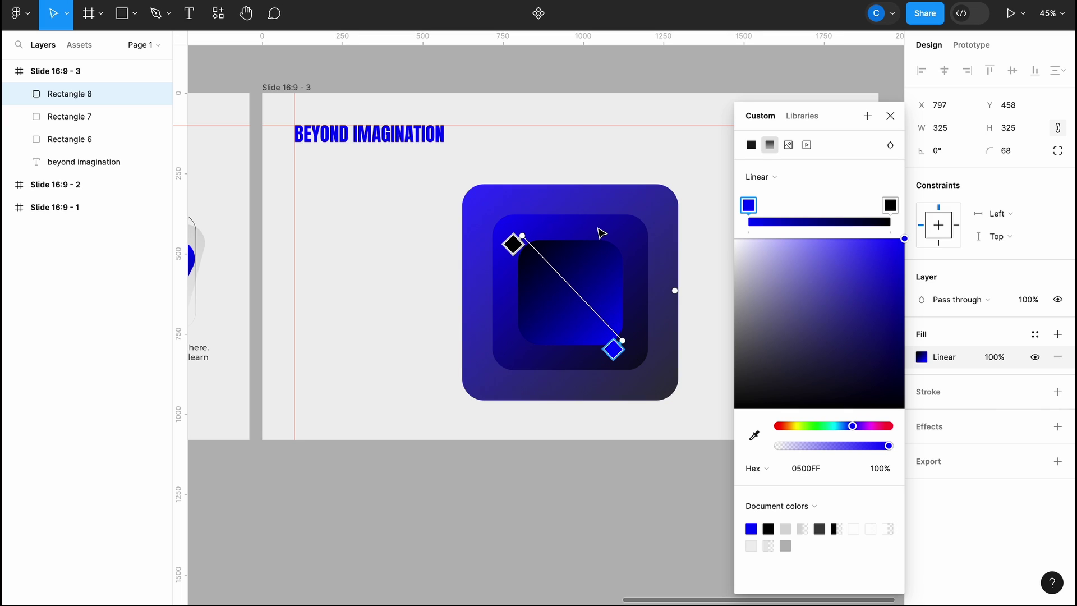
left_click(890, 116)
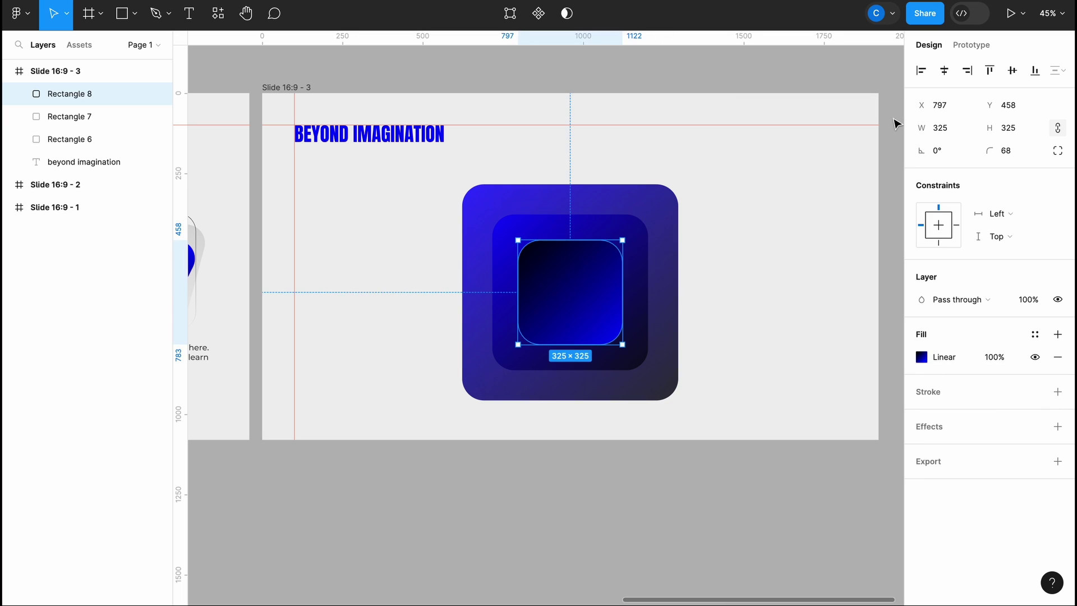
left_click(758, 257)
Step: Duplicate the outer gradient square in place to deepen its colour
scroll(726, 341, "down", 3)
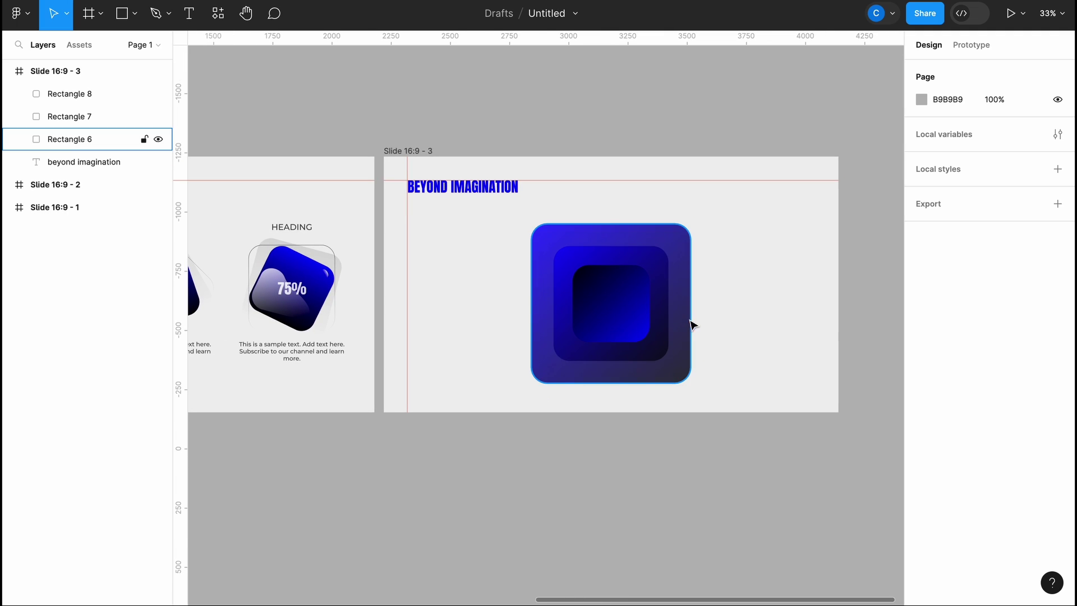
left_click(677, 239)
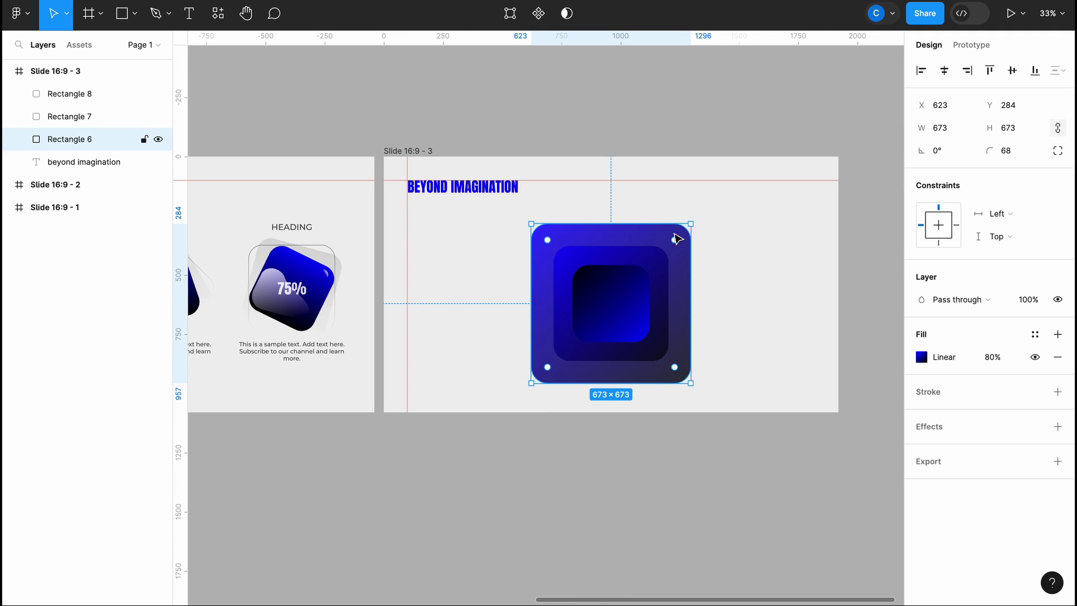
key("ctrl+d")
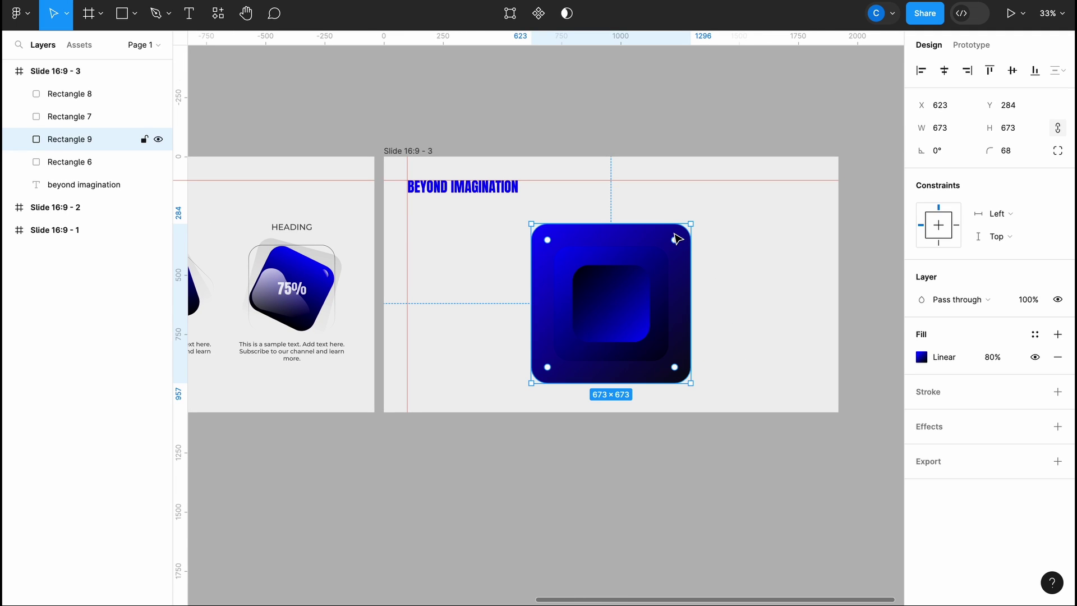
scroll(709, 282, "up", 2)
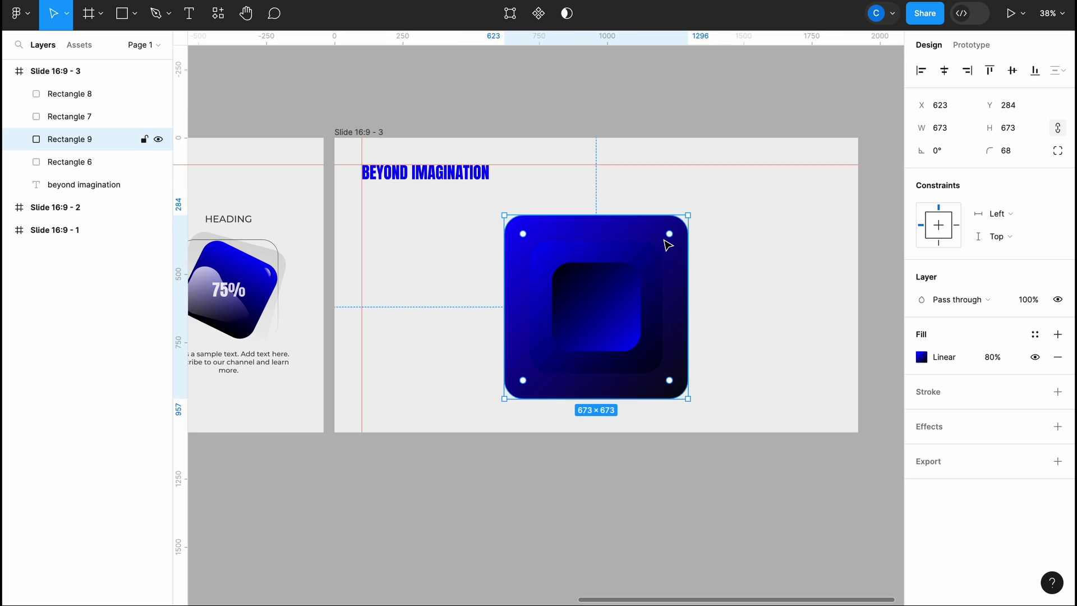
Step: Set the fill opacity of the middle square to 100%
left_click(627, 263)
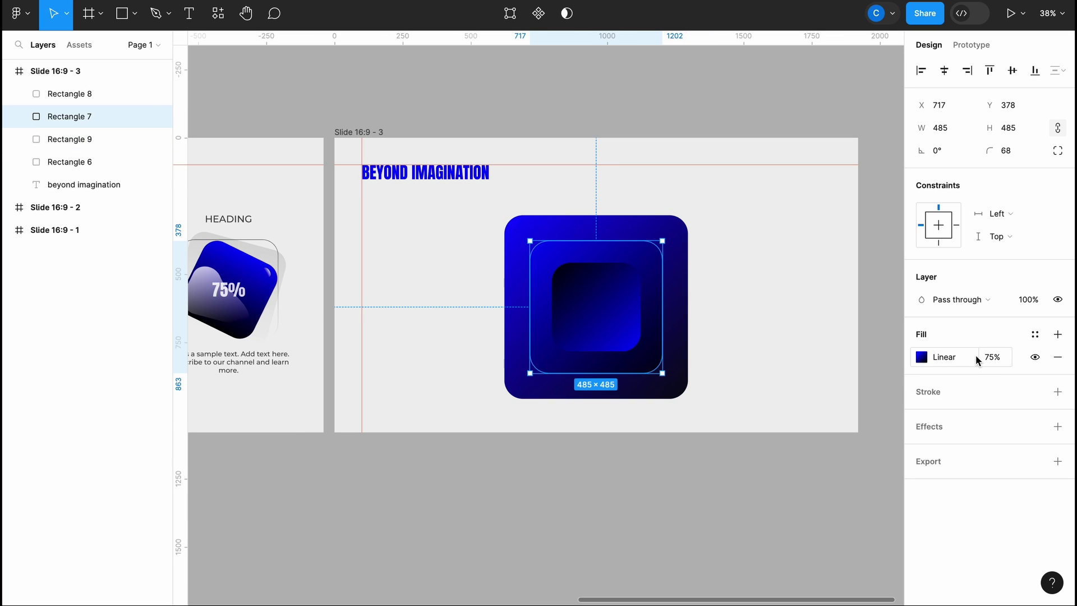
left_click_drag(979, 357, 1038, 354)
left_click(759, 312)
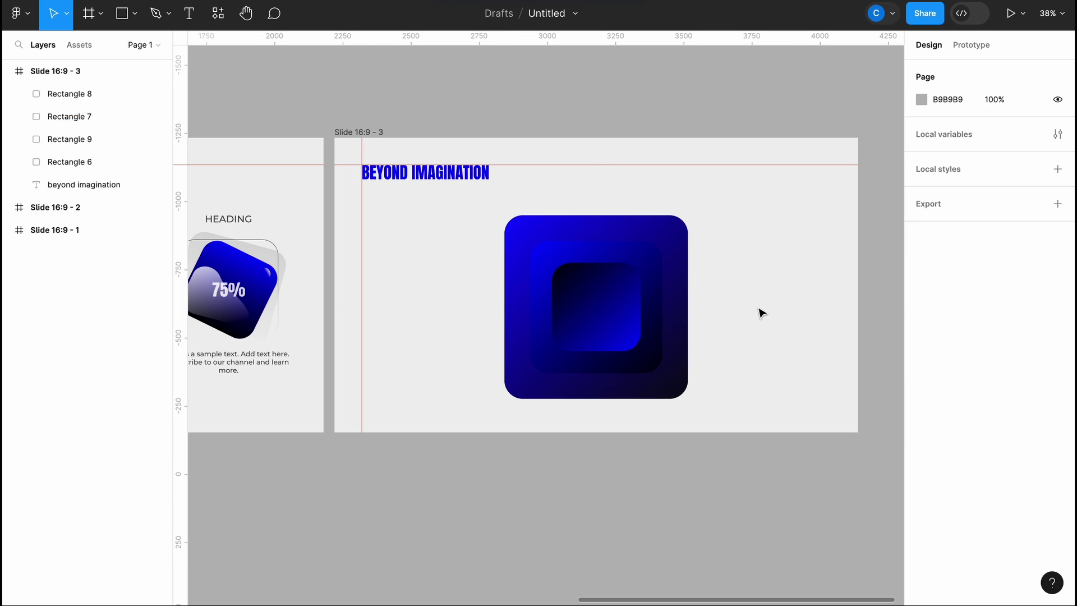
Step: Duplicate the outer square again and bring the new copy in front of all the other squares
left_click(682, 279)
key("ctrl+d")
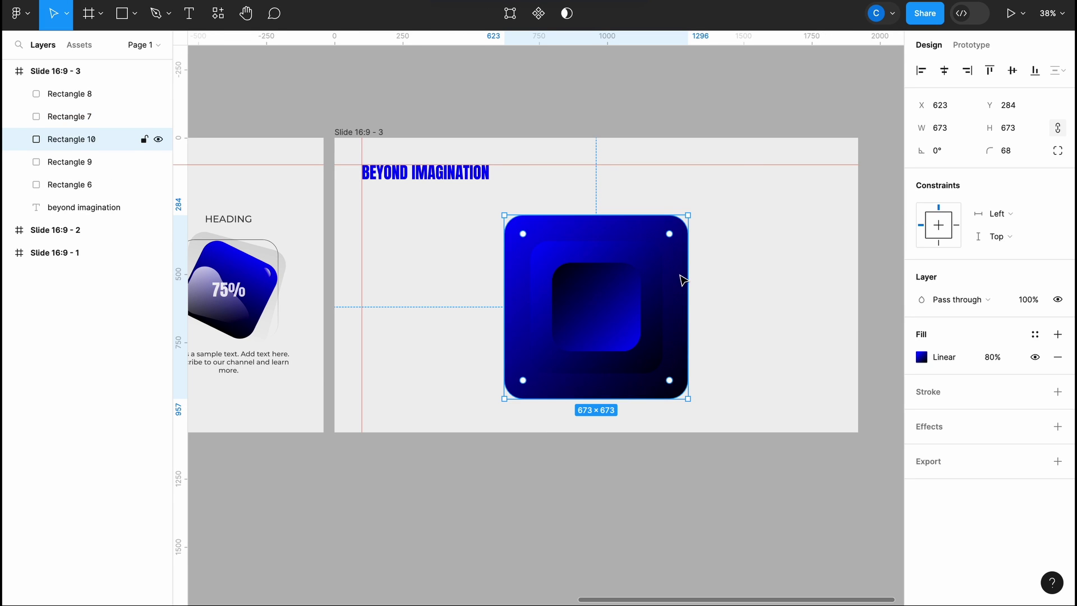
left_click(77, 144)
left_click_drag(78, 145, 79, 85)
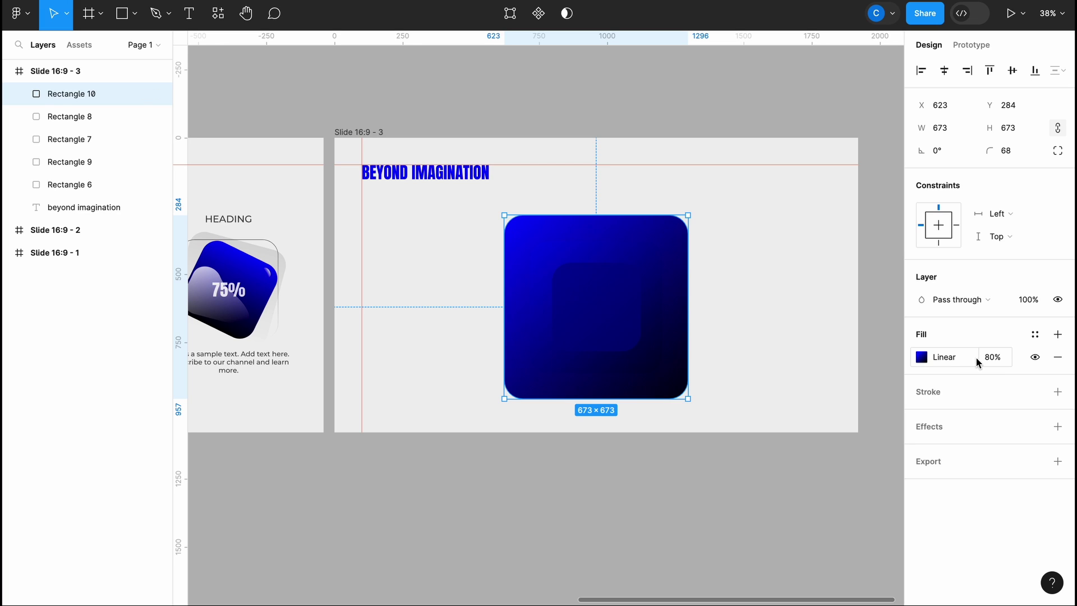
Step: Set the front square's fill opacity to 100% and its gradient from solid white FFFFFF to white at 0% opacity
left_click_drag(980, 359, 1062, 360)
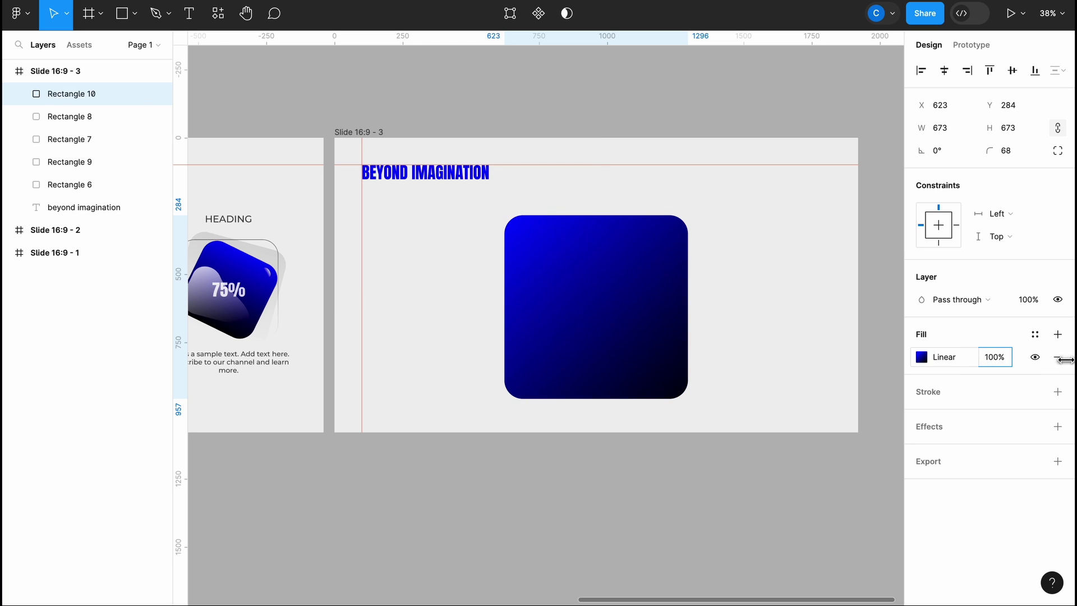
left_click(920, 358)
left_click_drag(782, 289, 702, 215)
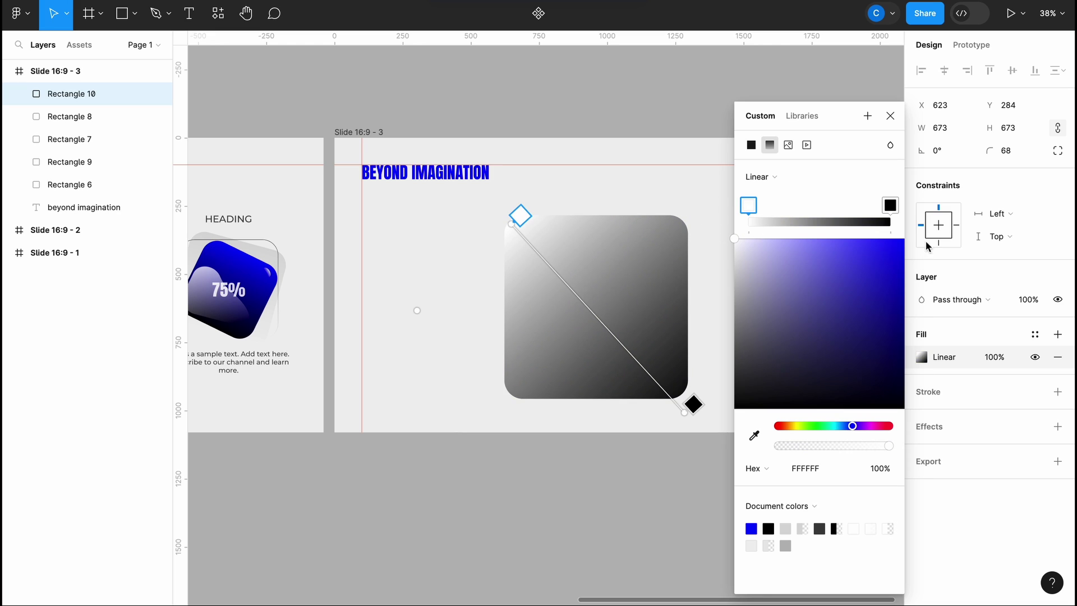
left_click(890, 205)
left_click_drag(847, 302, 711, 235)
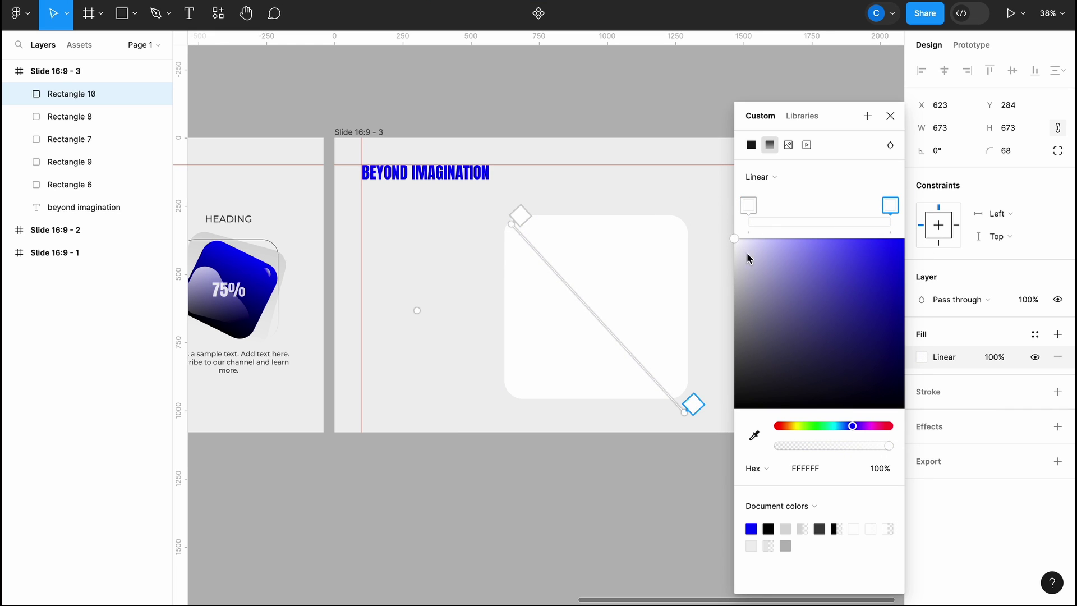
left_click_drag(890, 446, 746, 440)
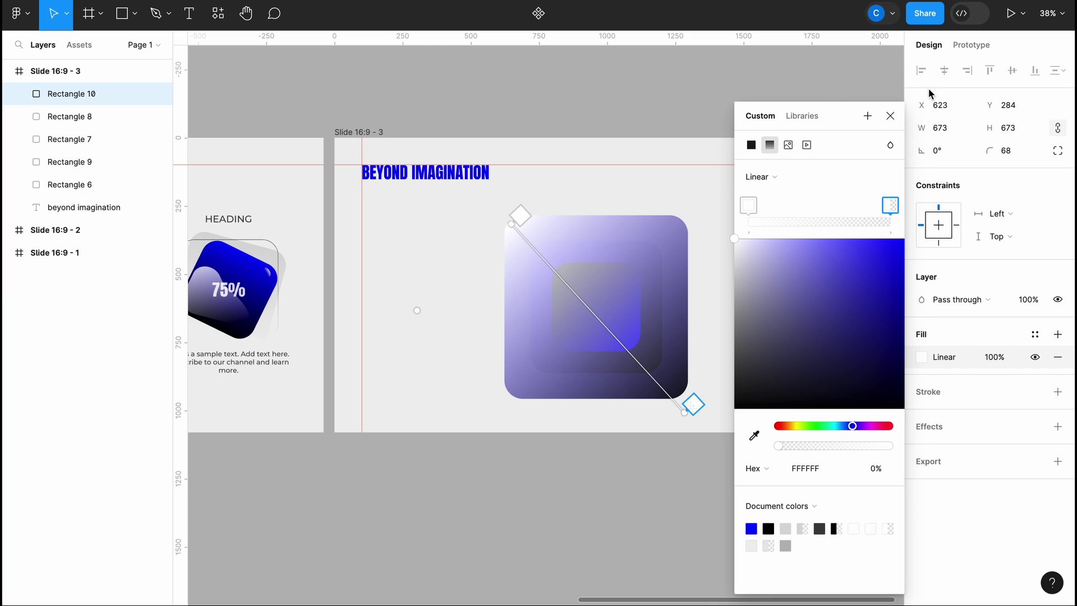
left_click(890, 116)
Step: Pull the white square's lower-right vector point inward to about X 881, Y 551.5, forming a rounded corner highlight
double_click(642, 318)
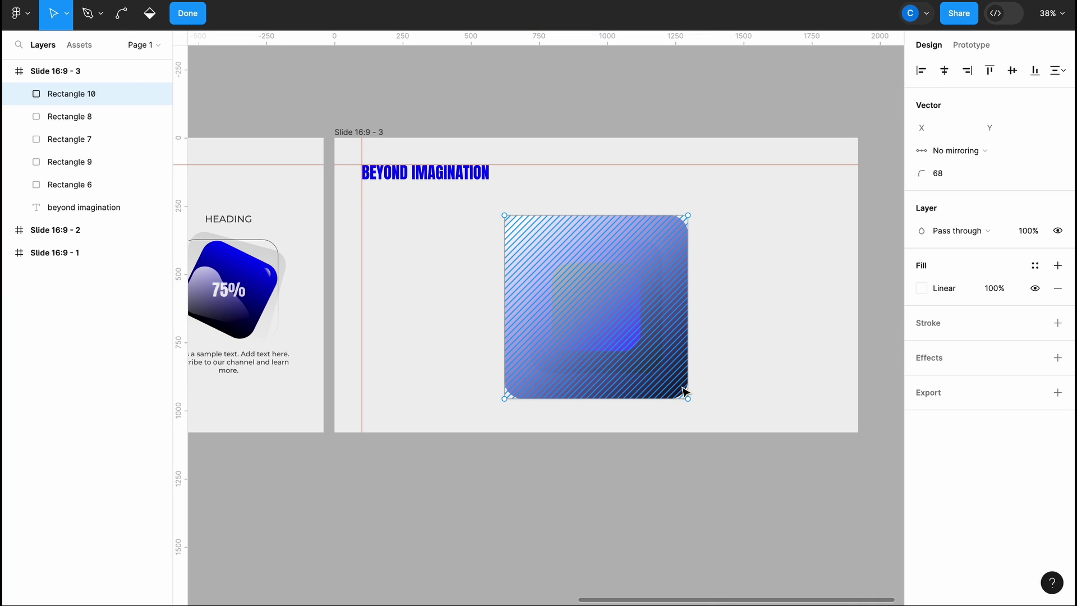
left_click(122, 17)
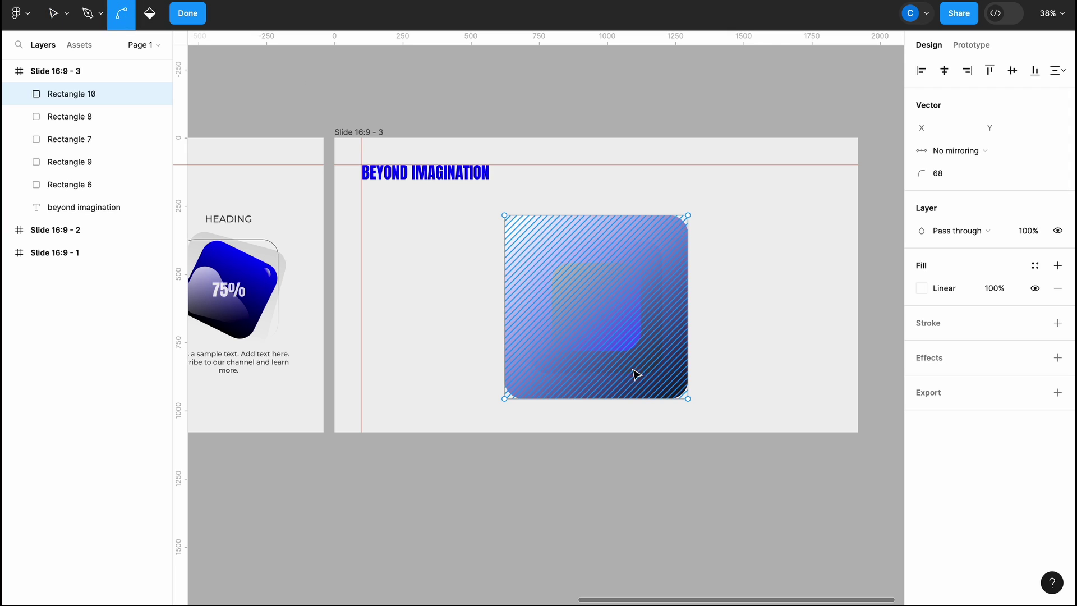
mouse_move(685, 394)
left_mouse_down()
mouse_move(573, 284)
mouse_move(588, 314)
mouse_move(563, 291)
left_mouse_up()
key("ctrl+z")
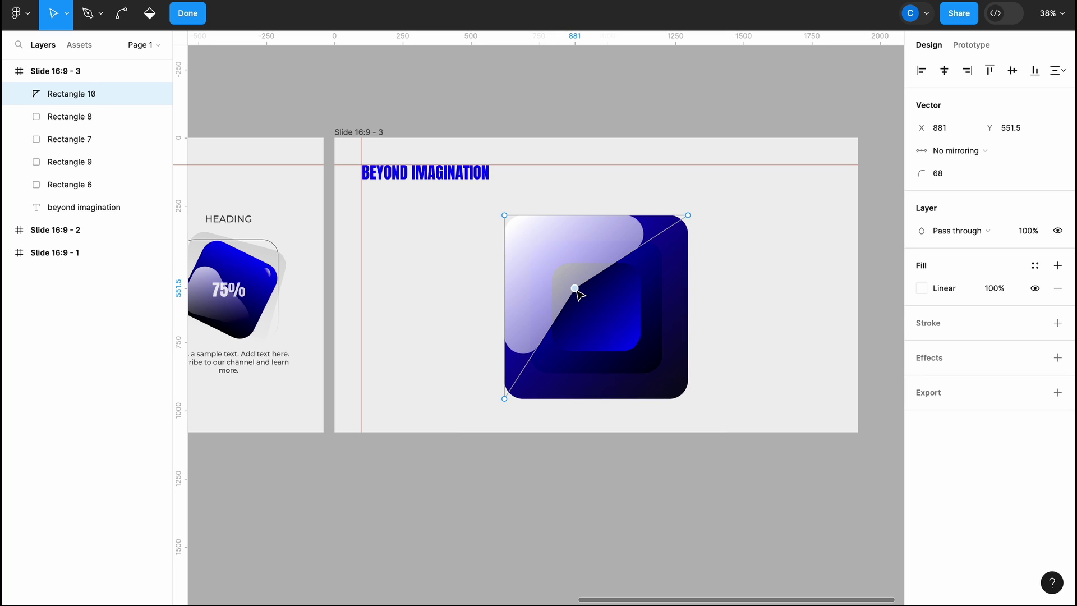
left_click(203, 13)
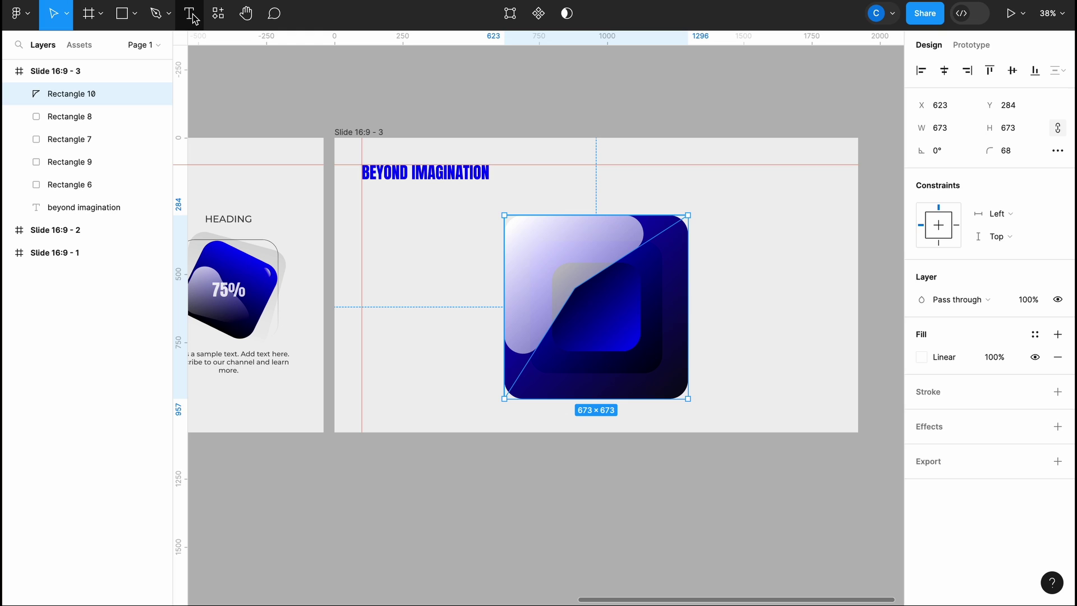
left_click(742, 122)
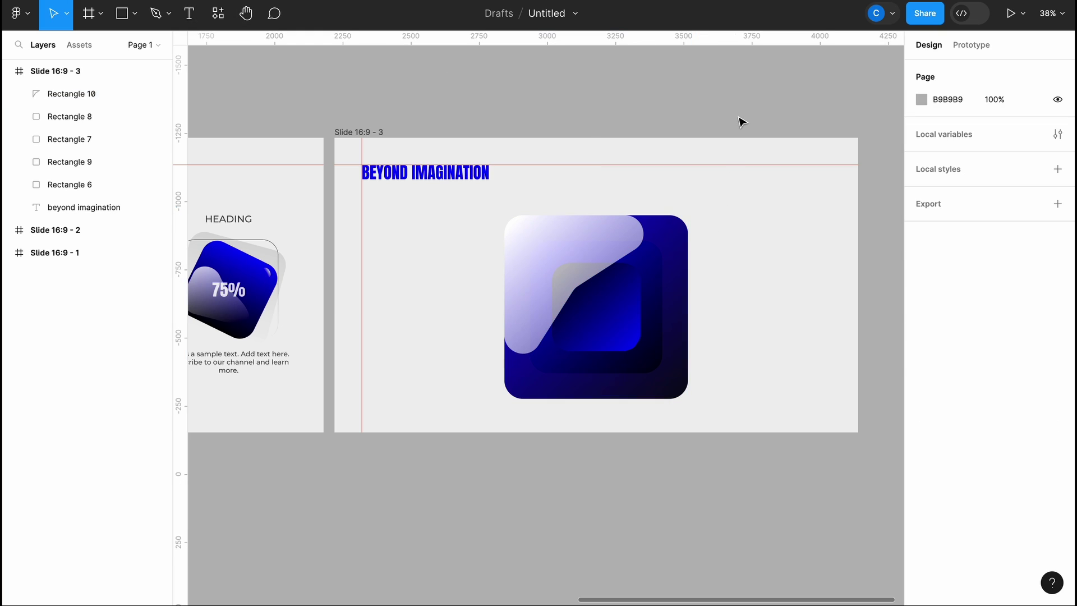
Step: Refine the highlight's outline by moving its inner point to about X 873, Y 460.5 and its lower-left point slightly upward
double_click(567, 259)
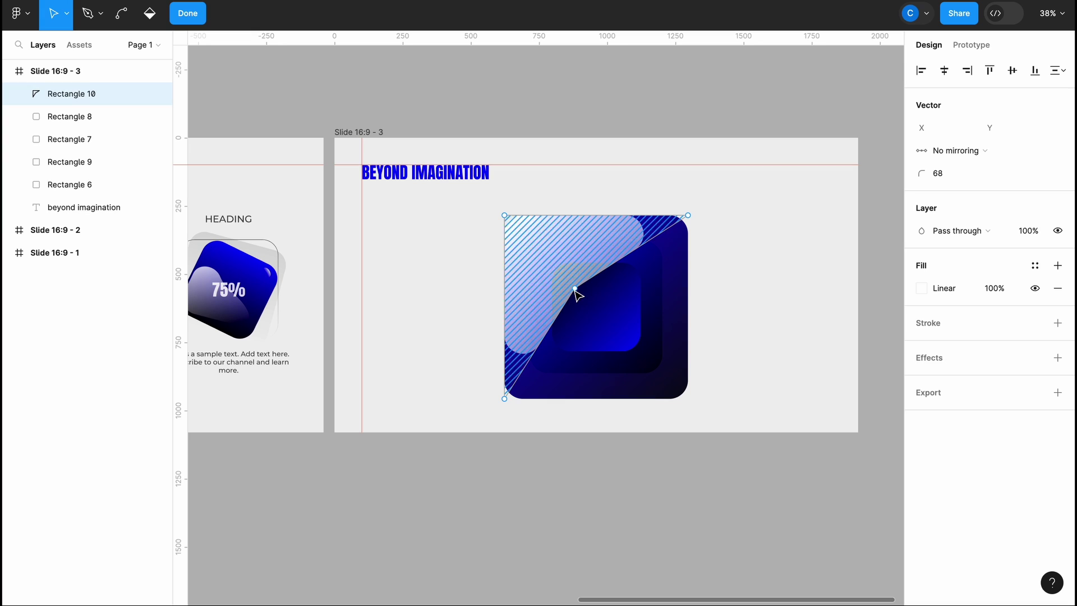
mouse_move(565, 305)
left_mouse_down()
mouse_move(542, 302)
mouse_move(563, 298)
left_mouse_up()
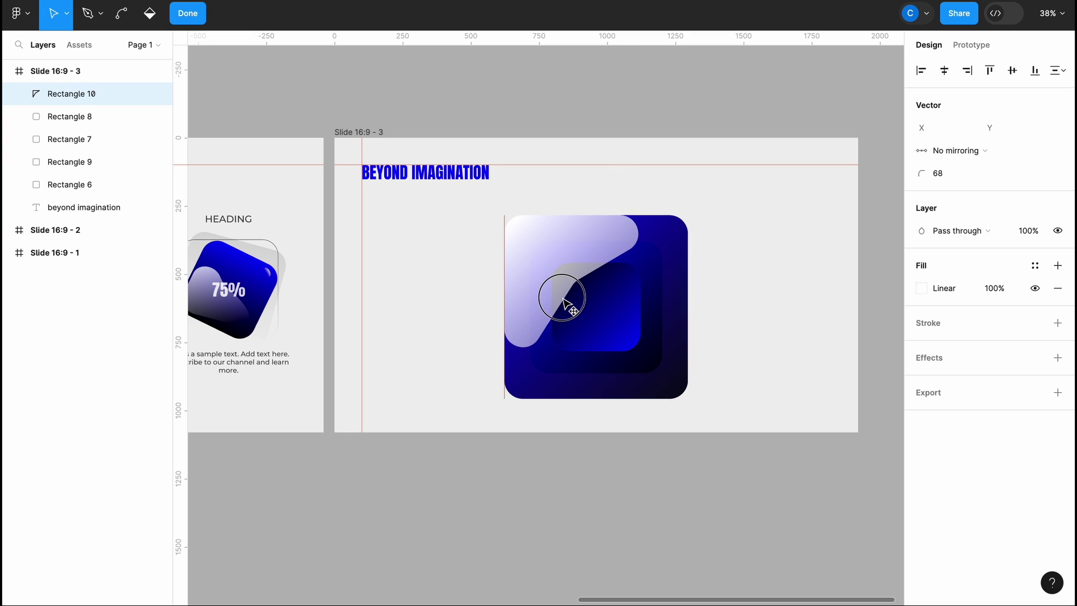
left_click(575, 282)
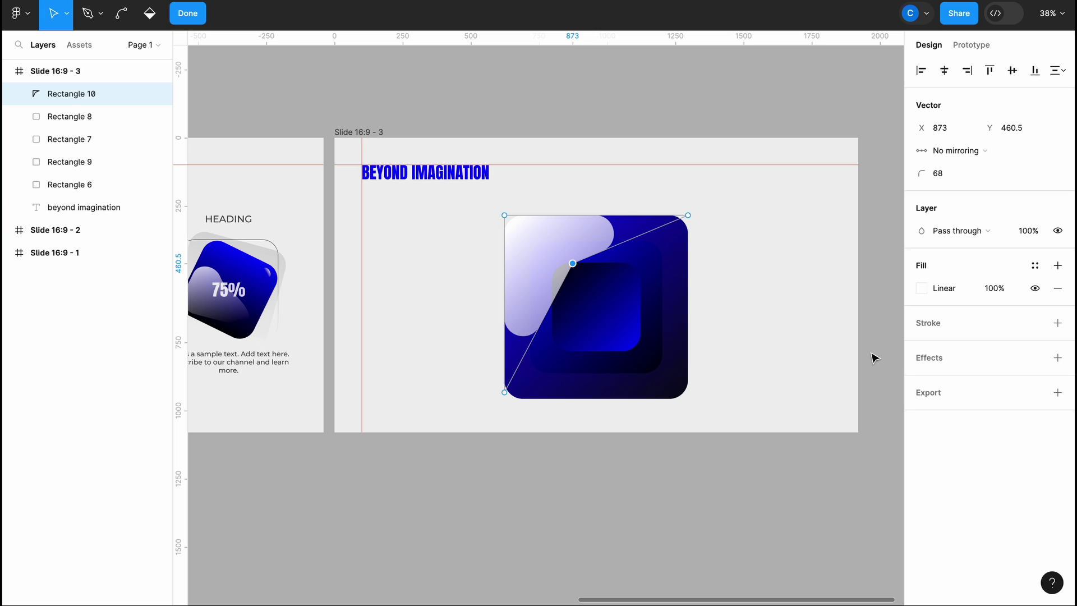
Step: Shorten the highlight's gradient so the white fades out near the shape's inner point, and finish editing the shape
left_click(919, 290)
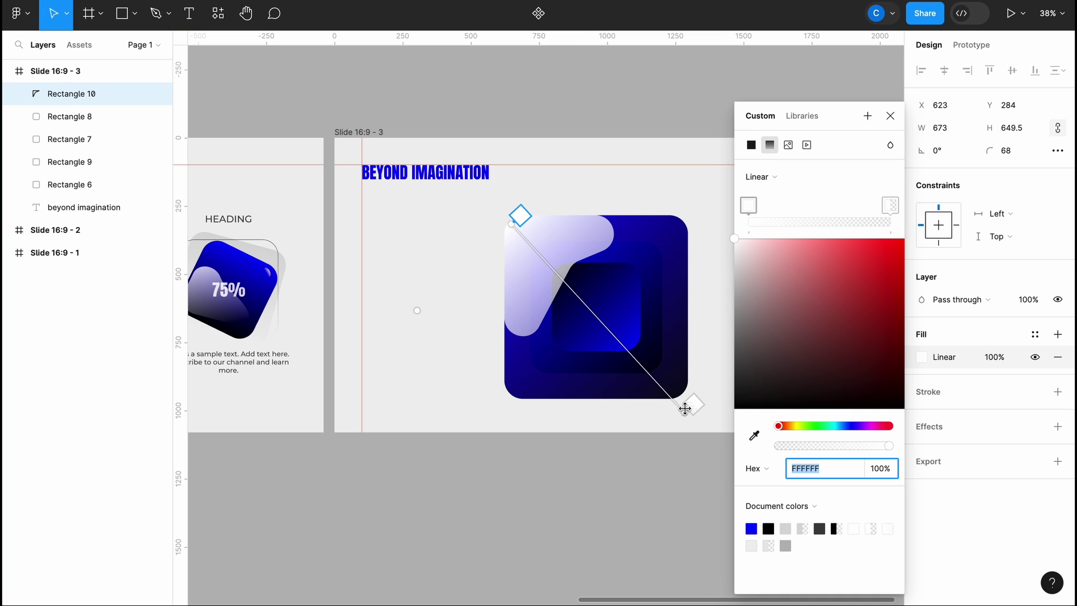
left_click_drag(684, 408, 582, 275)
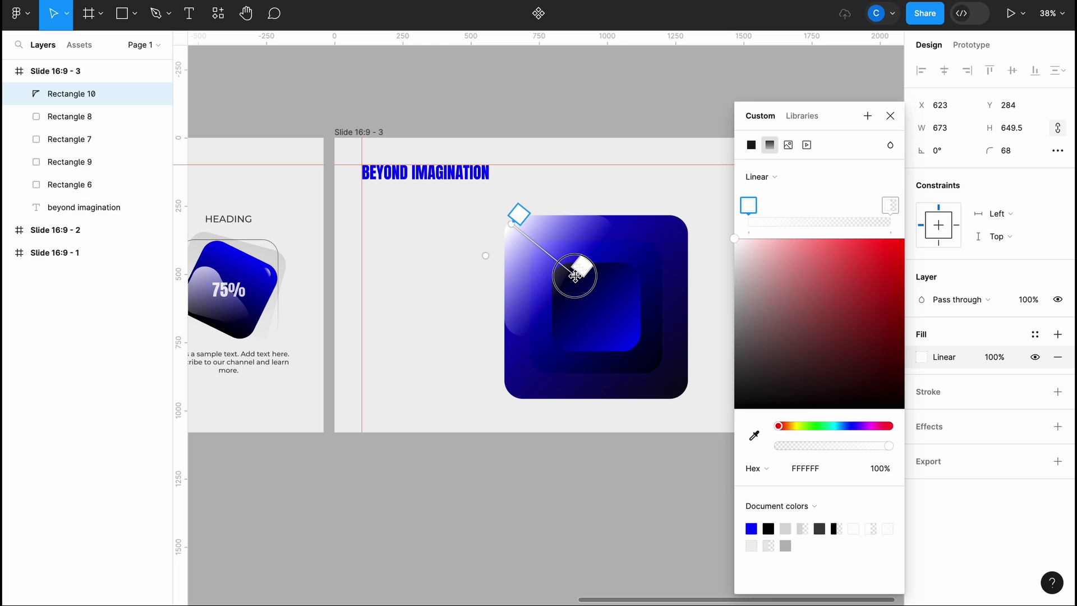
left_click(890, 116)
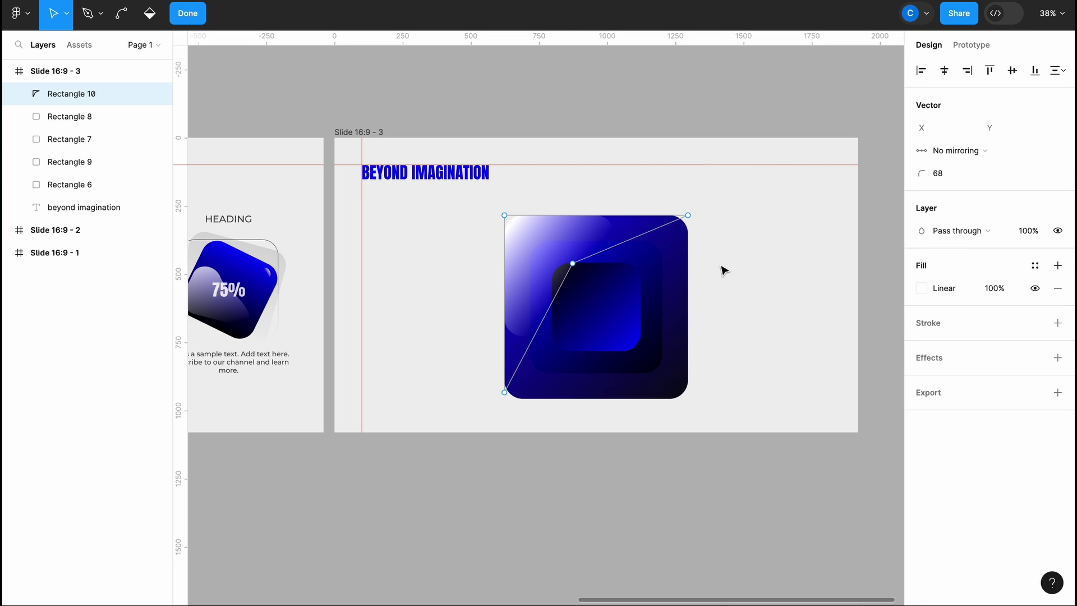
left_click(188, 13)
left_click(605, 101)
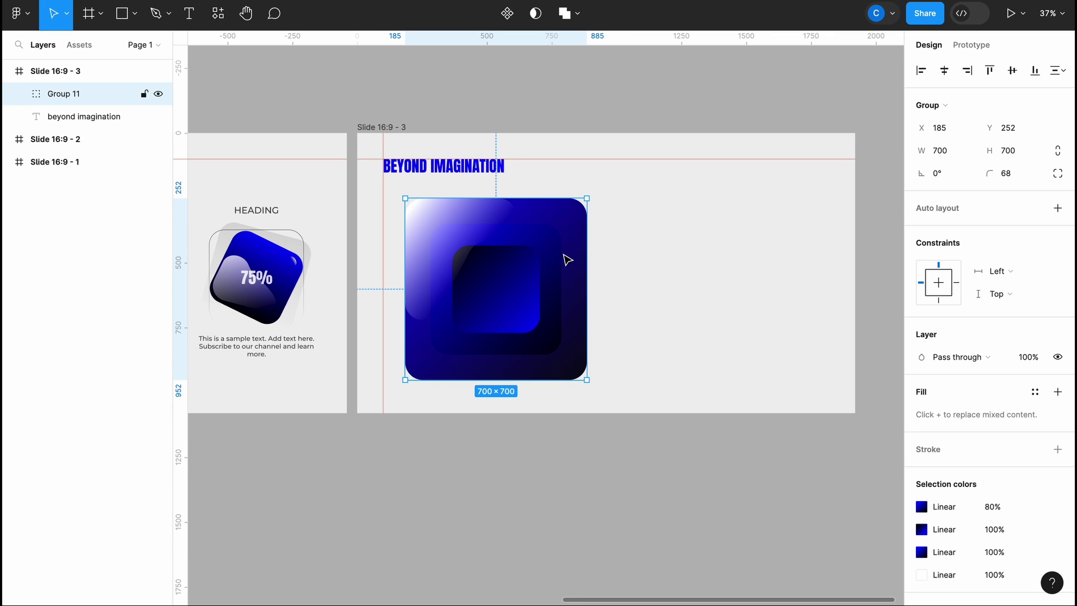
Step: Copy the grouped squares to about X 516, Y 380 and apply a layer blur of about 59 to the copy
left_click_drag(564, 269, 648, 301)
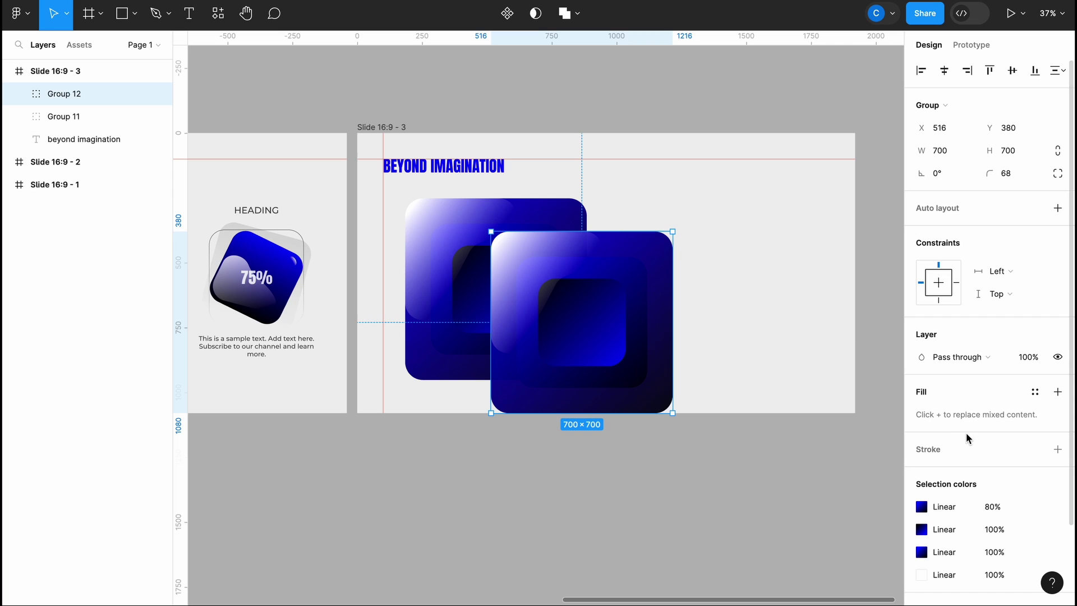
scroll(940, 418, "down", 2)
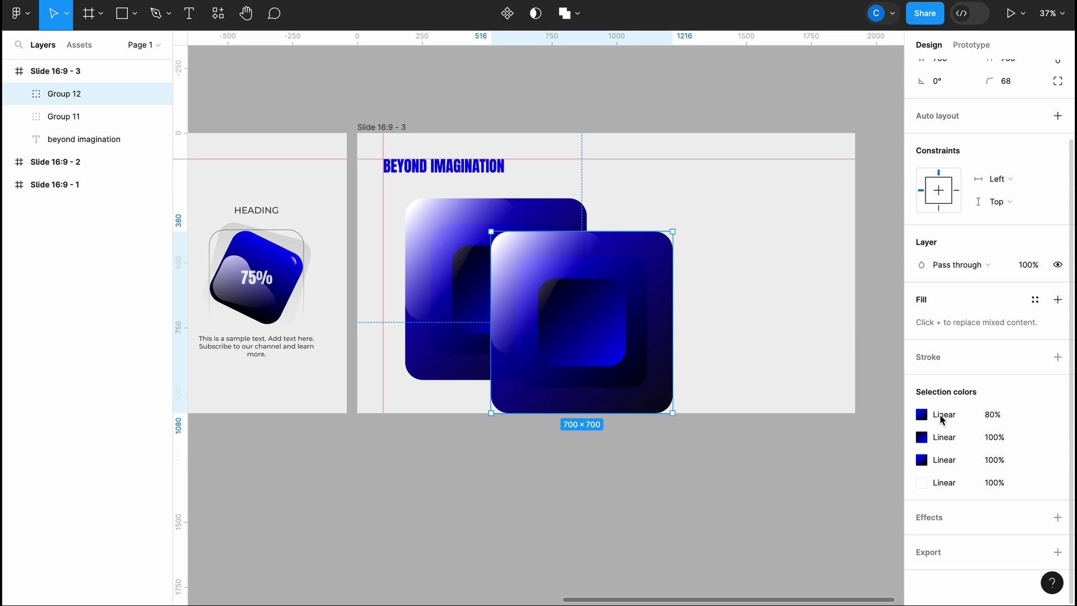
left_click(1057, 519)
left_click(995, 542)
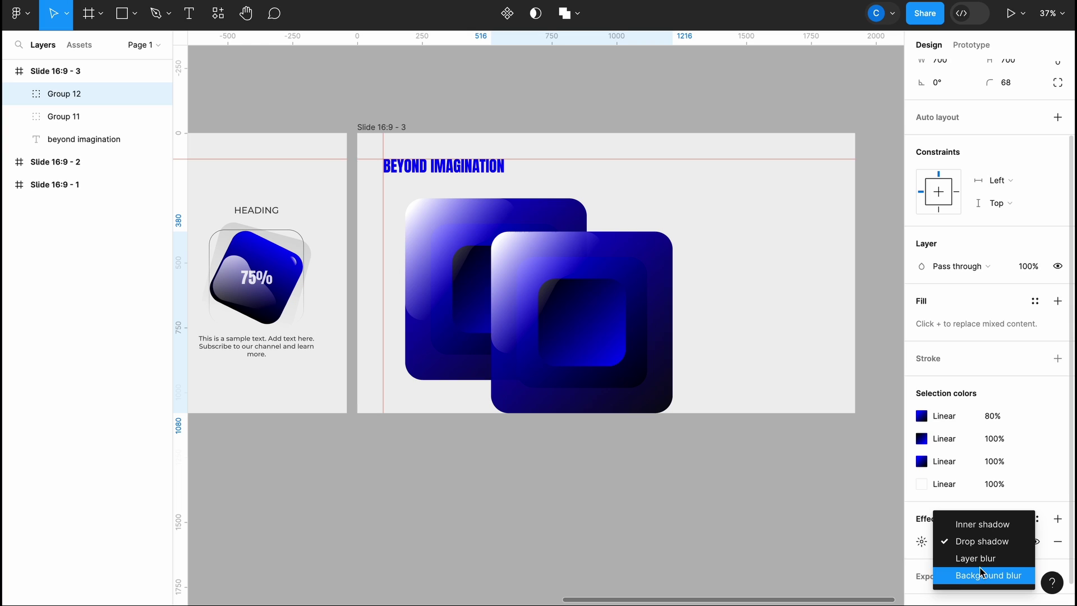
left_click(985, 561)
left_click(922, 542)
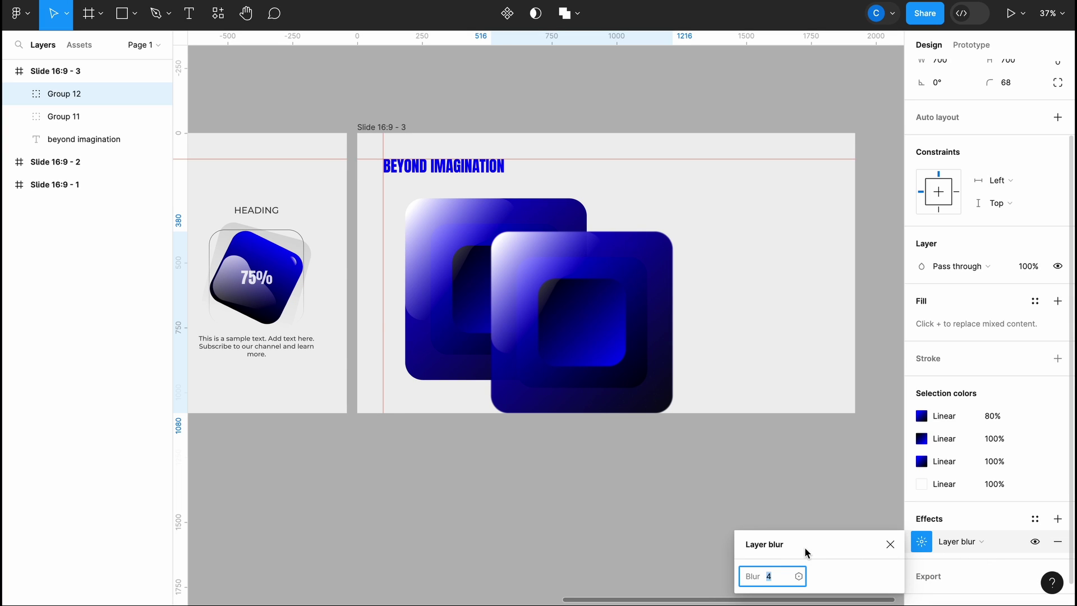
left_click_drag(749, 582, 1009, 573)
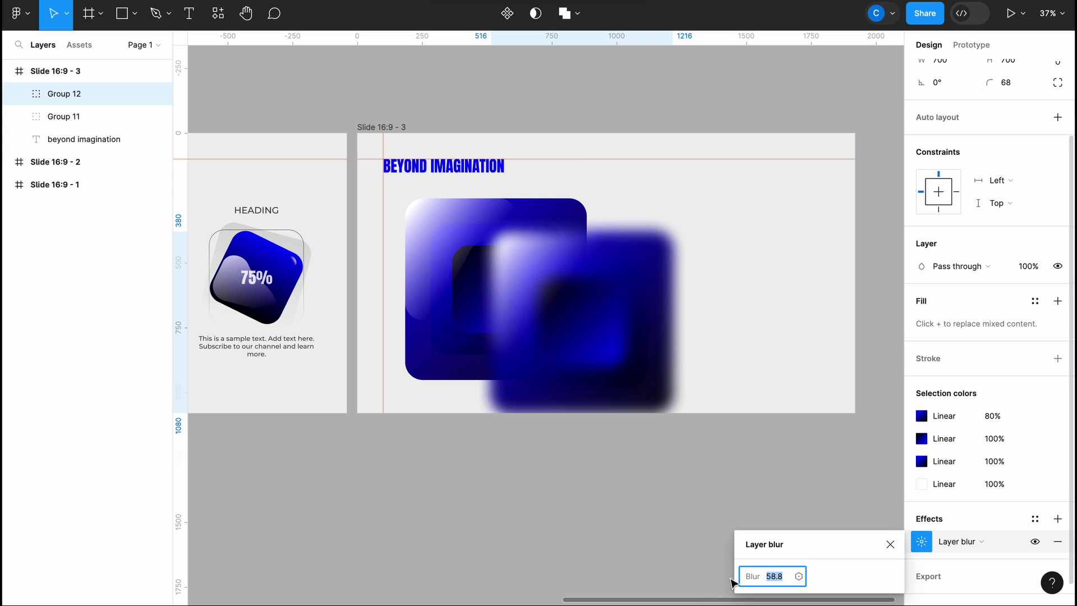
left_click_drag(732, 584, 743, 568)
left_click(890, 544)
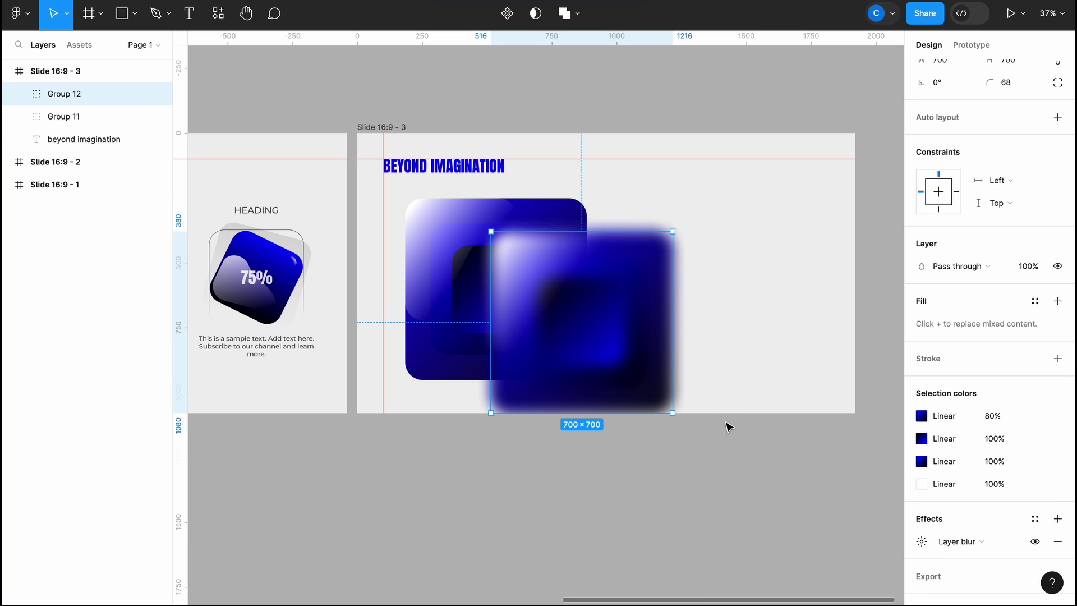
Step: Move the blurred copy over the grouped squares, send it to the back, and offset it slightly as a soft shadow
left_click_drag(642, 393, 564, 377)
right_click(564, 377)
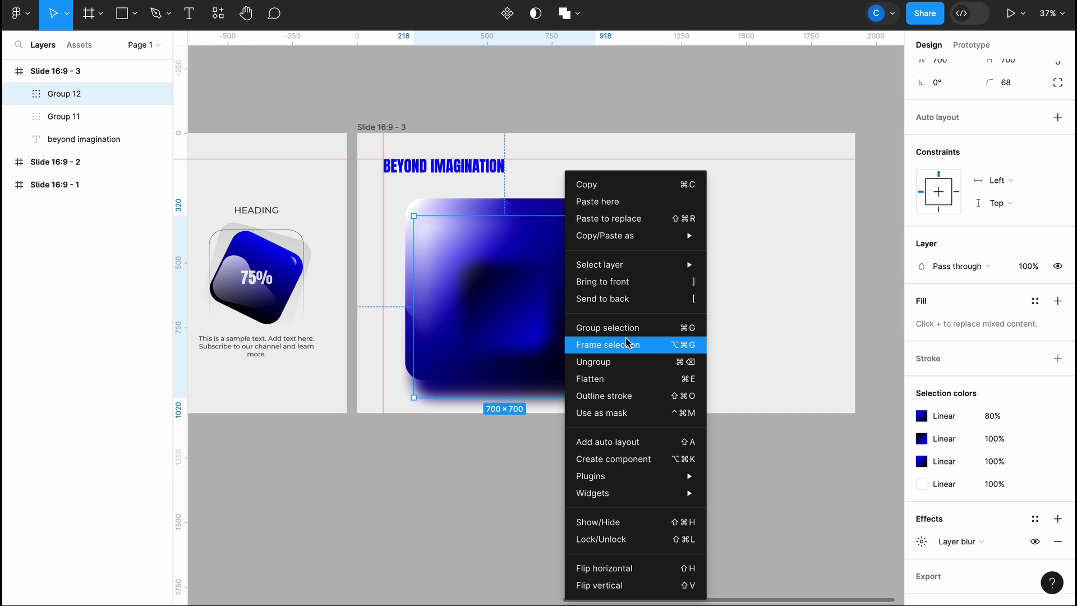
left_click(630, 299)
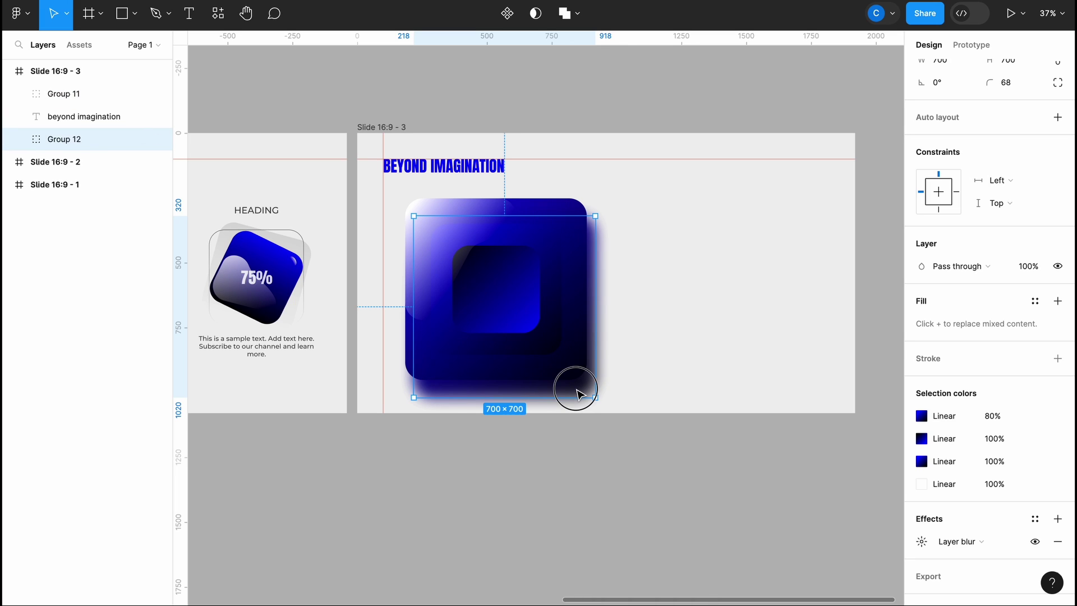
left_click_drag(578, 391, 565, 377)
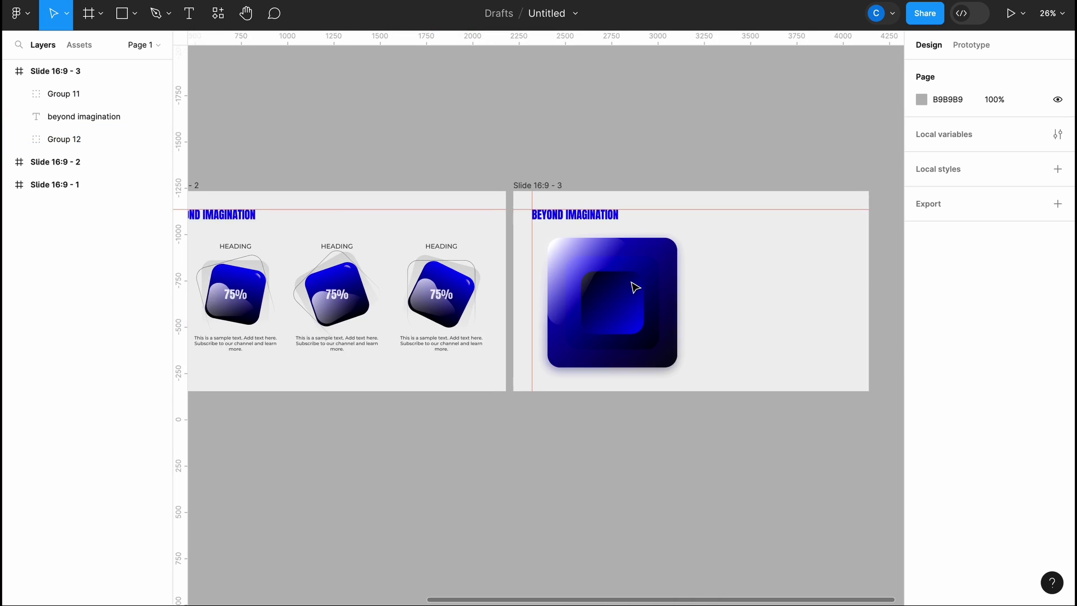
scroll(632, 283, "right", 3)
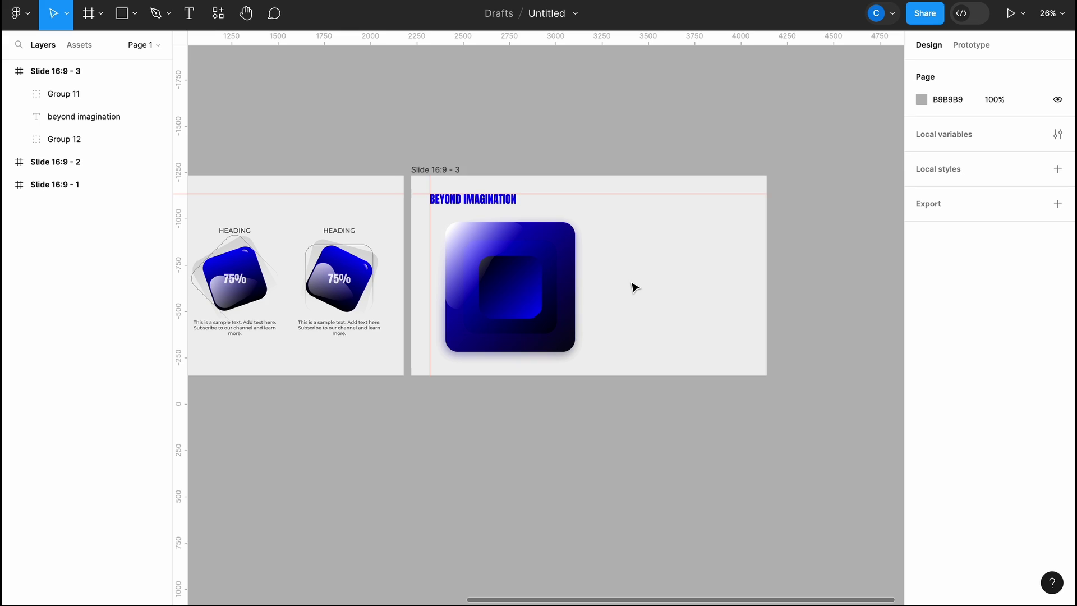
Step: Copy a HEADING label from Slide 16:9 - 2 to about X 1014, Y 305 beside the squares and left-align its text
scroll(636, 286, "up", 1)
left_click(332, 243)
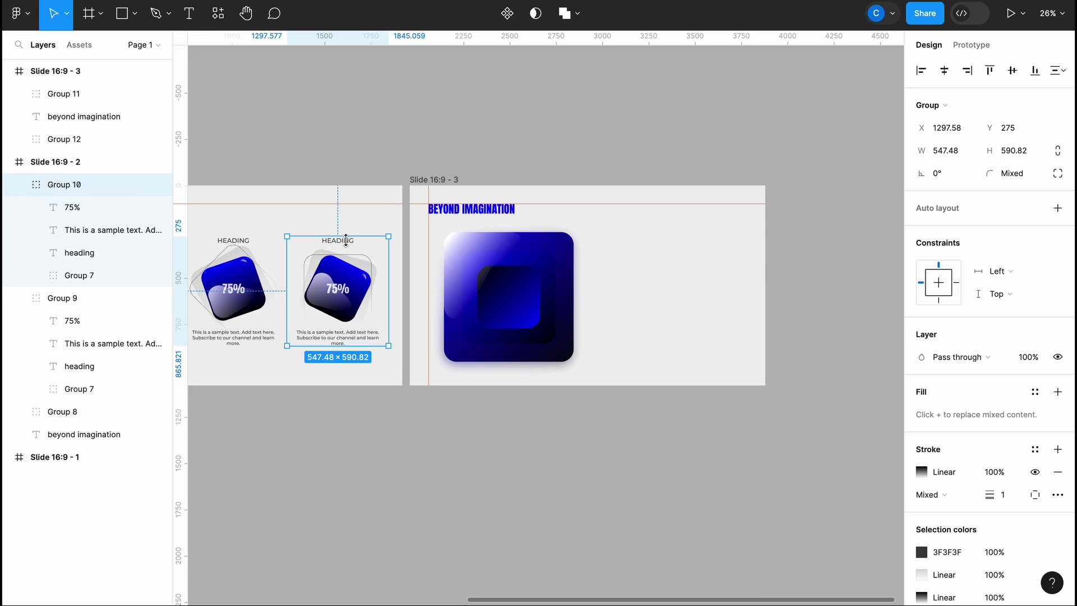
double_click(346, 246)
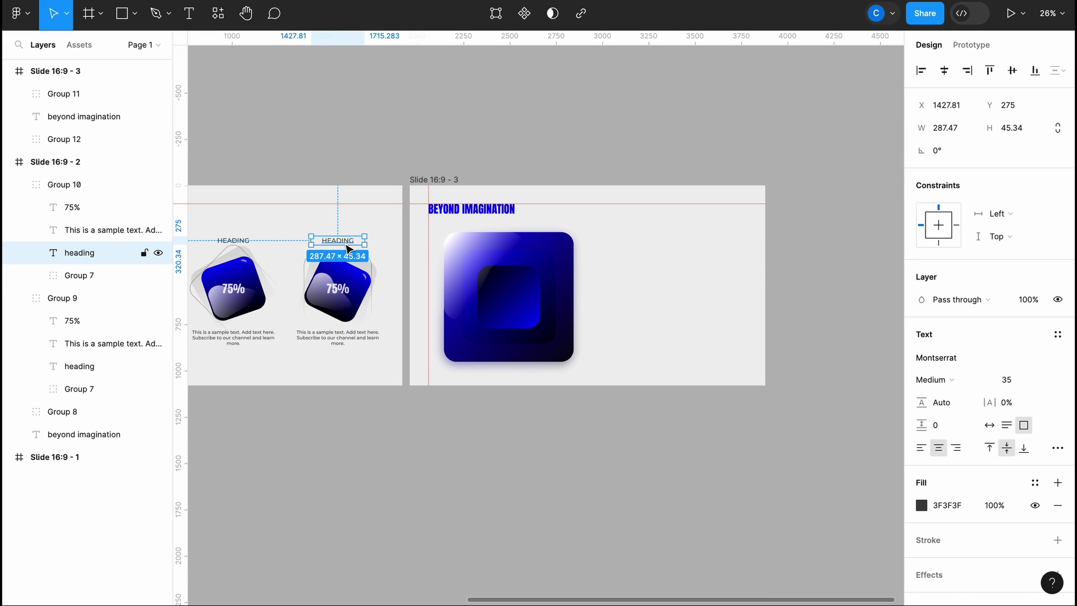
key("ctrl+d")
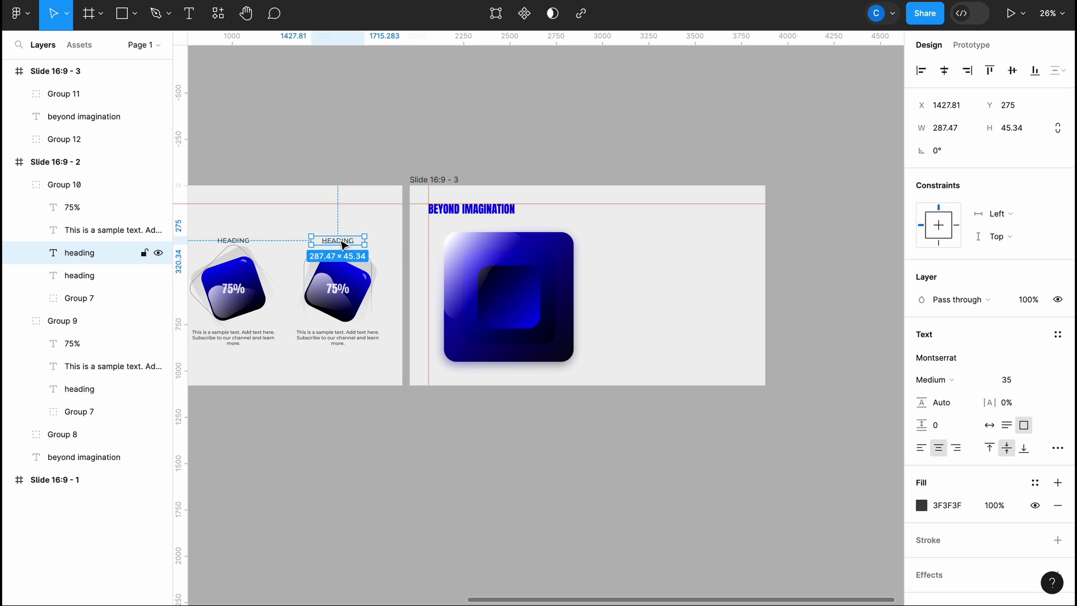
left_click_drag(341, 244, 626, 247)
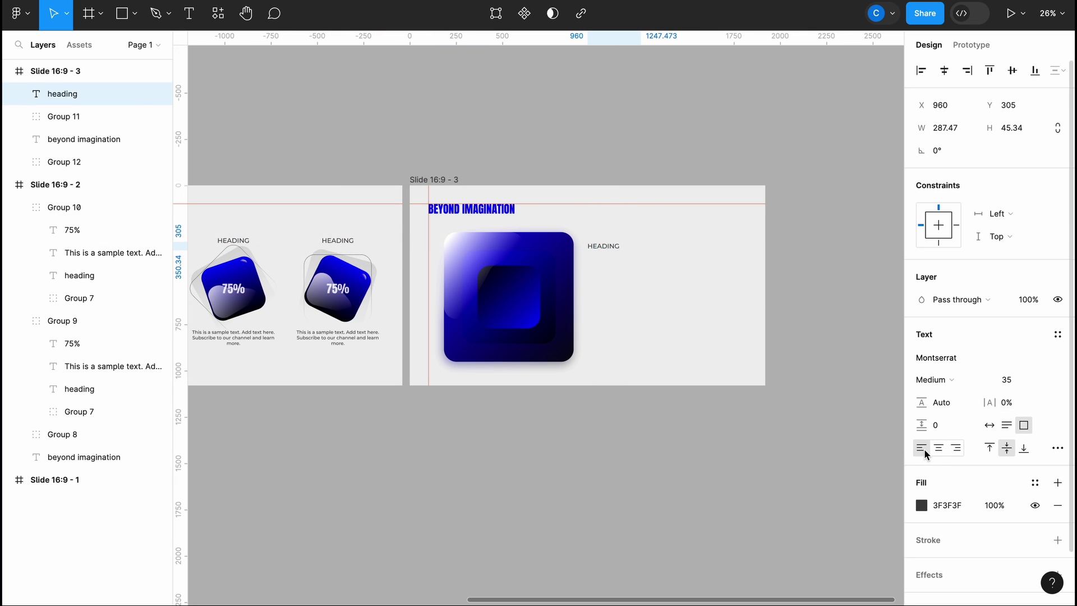
scroll(640, 287, "up", 5)
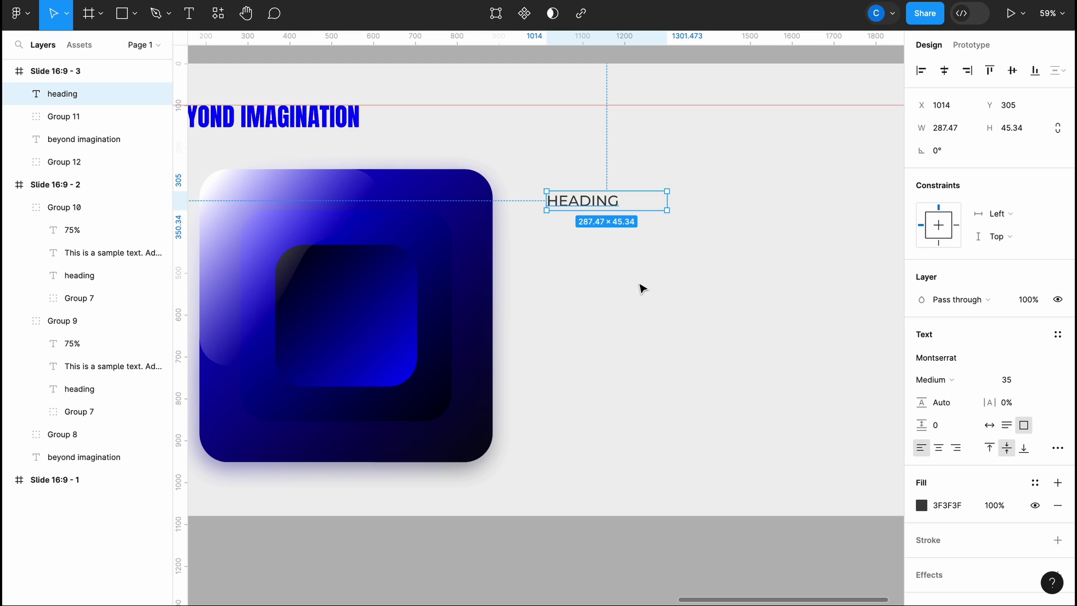
Step: Copy the three-line sample text from Slide 16:9 - 2 to below the new heading and left-align it
scroll(582, 265, "down", 5)
double_click(334, 321)
key("ctrl+d")
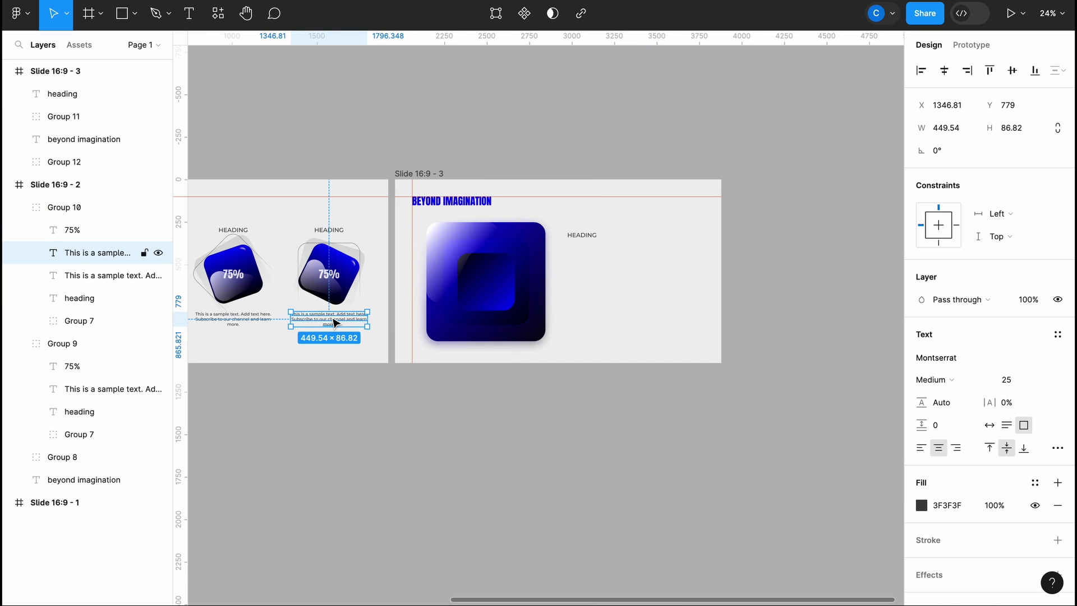
left_click_drag(335, 321, 622, 255)
left_click(922, 448)
Step: Widen the sample text box to about 610, align it under the heading at X 1014, Y 350, and group the two
scroll(673, 290, "up", 5)
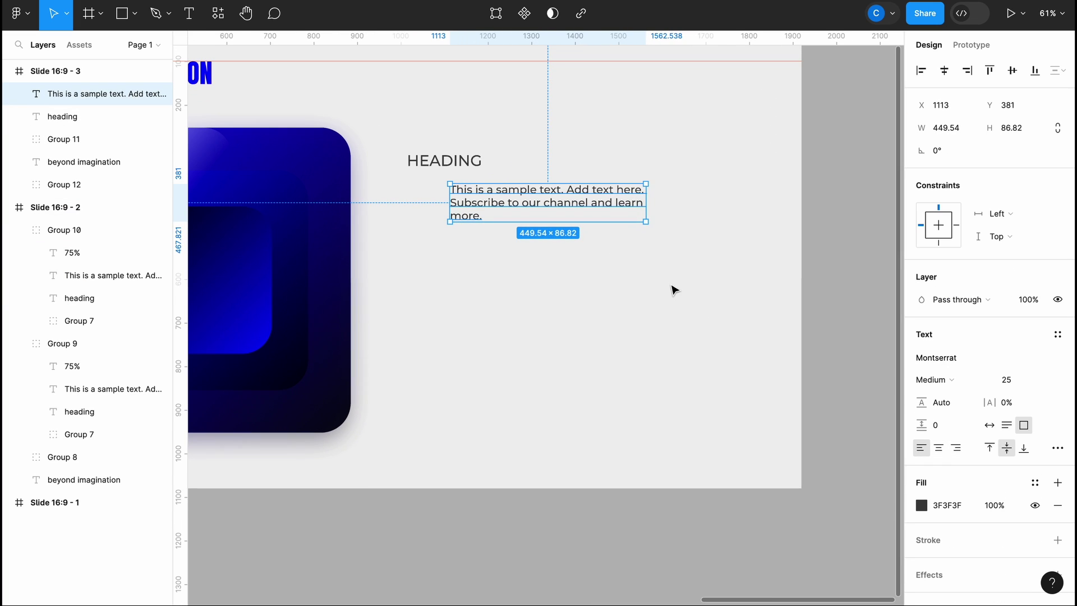
left_click_drag(654, 198, 723, 193)
left_click_drag(549, 205, 506, 192)
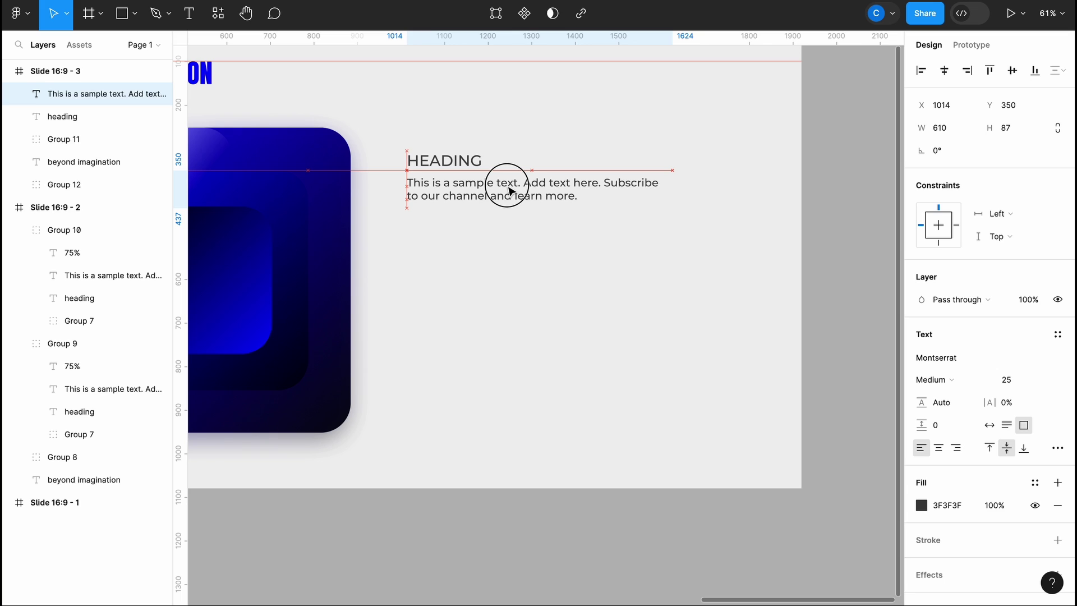
left_click(454, 155, "shift")
key("ctrl+g")
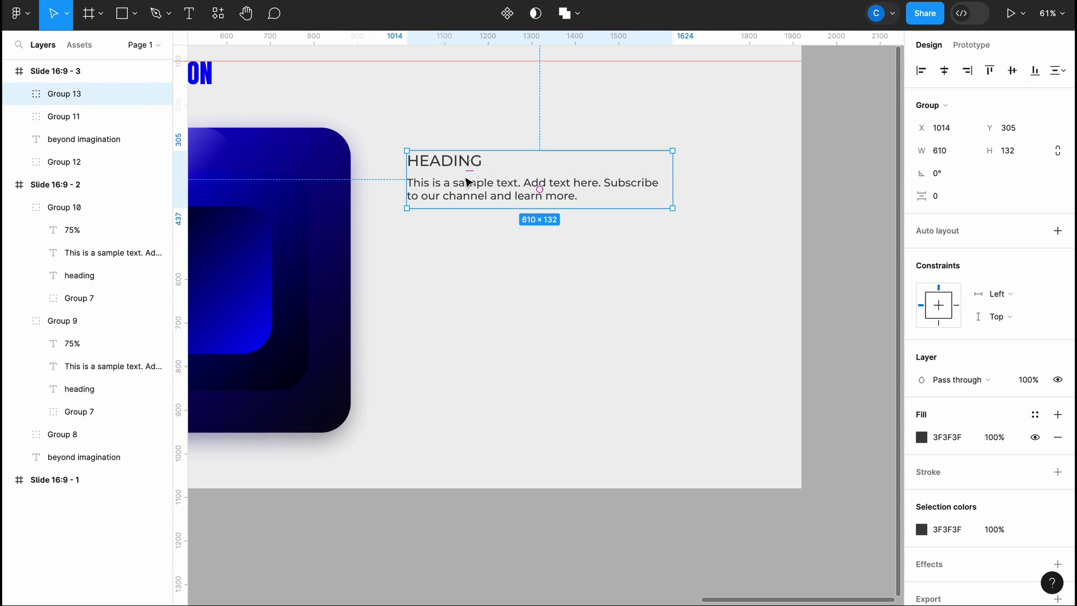
Step: Make three evenly spaced copies of the heading-and-text group below the first one
left_click_drag(471, 194, 492, 273)
key("ctrl+d")
key("ctrl+d")
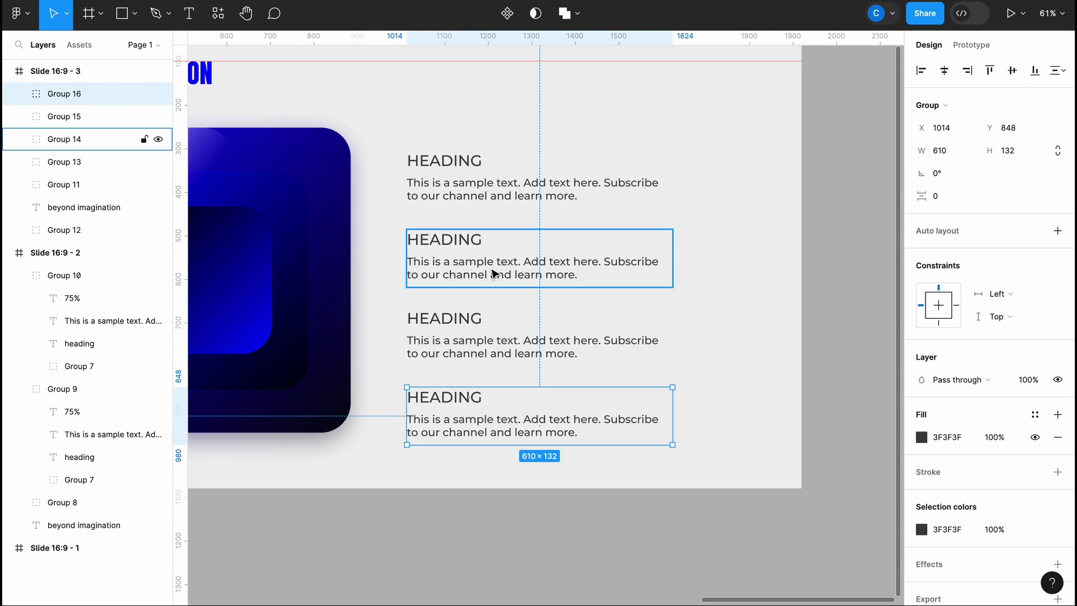
Step: Select all four text groups and move them up so they span the height of the squares
left_click(485, 335, "shift")
left_click(480, 258, "shift")
left_click(472, 182, "shift")
left_click_drag(471, 180, 466, 160)
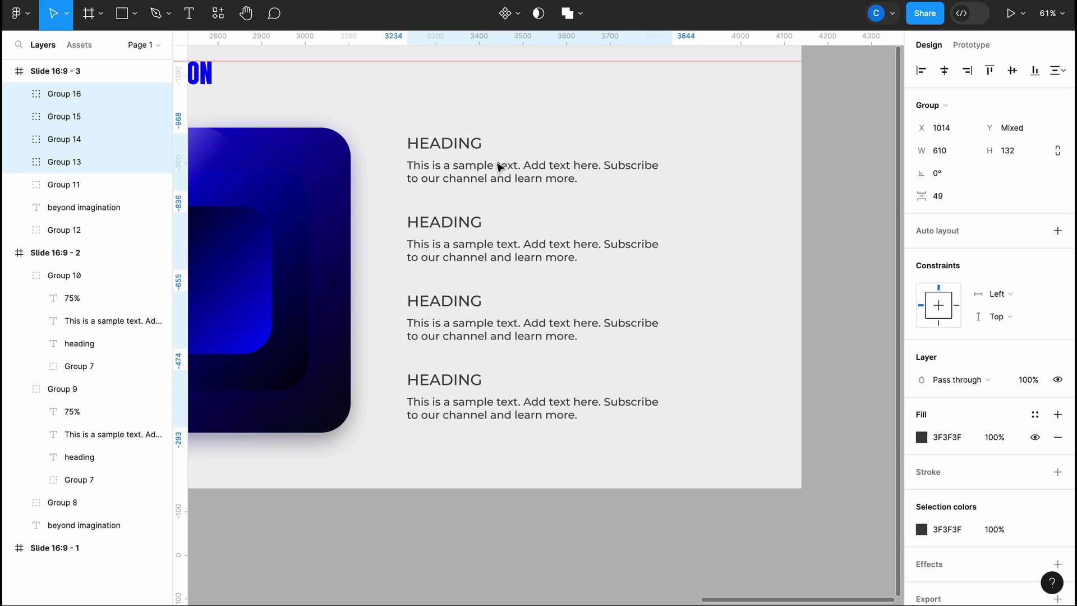
Step: Shift the four text groups to about X 1107 and the squares with their blurred copy to about X 220
scroll(649, 315, "down", 5, "ctrl")
left_click(512, 432)
mouse_move(662, 418)
left_mouse_down()
mouse_move(765, 291)
mouse_move(762, 265)
left_mouse_up()
left_click_drag(728, 314, 746, 314)
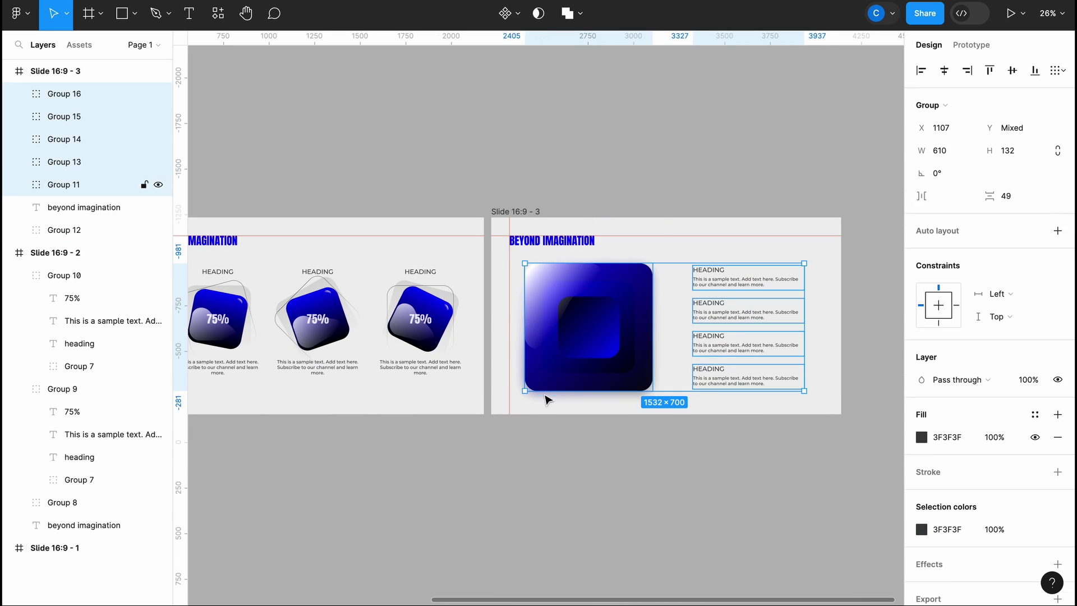
left_click_drag(511, 441, 617, 292)
left_click_drag(595, 330, 601, 330)
Step: Draw a rectangle about 760 × 677 over the squares and round its corners to about 134
scroll(617, 438, "up", 2, "ctrl")
left_click(122, 13)
left_click_drag(500, 197, 682, 358)
mouse_move(509, 207)
left_mouse_down()
mouse_move(566, 244)
mouse_move(531, 229)
left_mouse_up()
Step: Give the rounded rectangle a black stroke that fades out linearly, remove its fill, and adjust it around the squares
left_click(1056, 391)
left_click(920, 414)
left_click(769, 145)
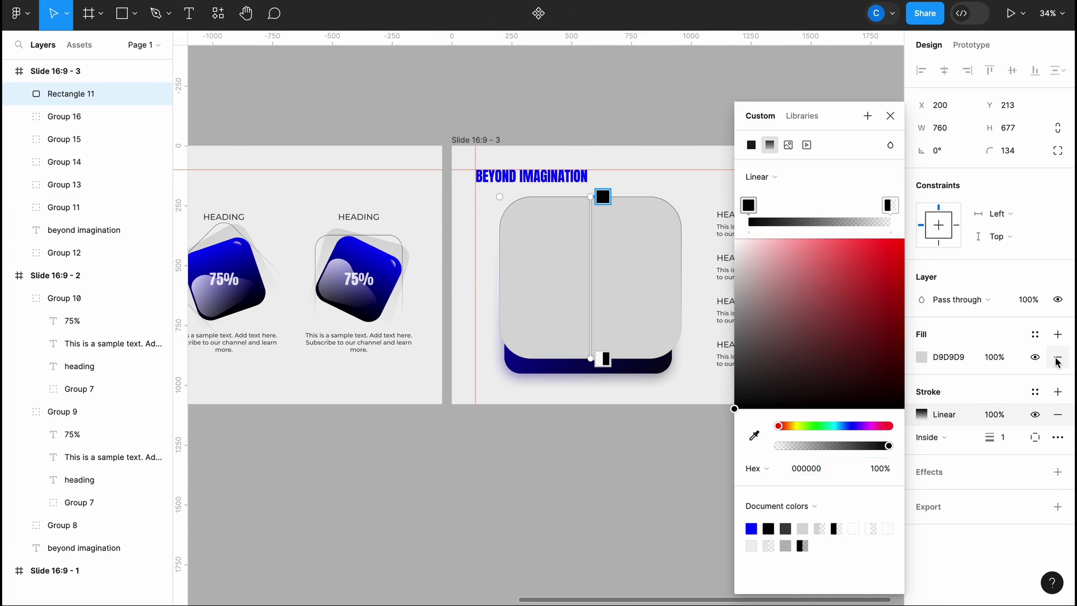
left_click(1057, 357)
left_click_drag(676, 290, 674, 291)
left_click_drag(545, 325, 546, 324)
left_click(666, 449)
Step: Copy a 75% label from Slide 16:9 - 2 onto the squares and change its text to "strategy"
scroll(666, 448, "down", 3, "ctrl")
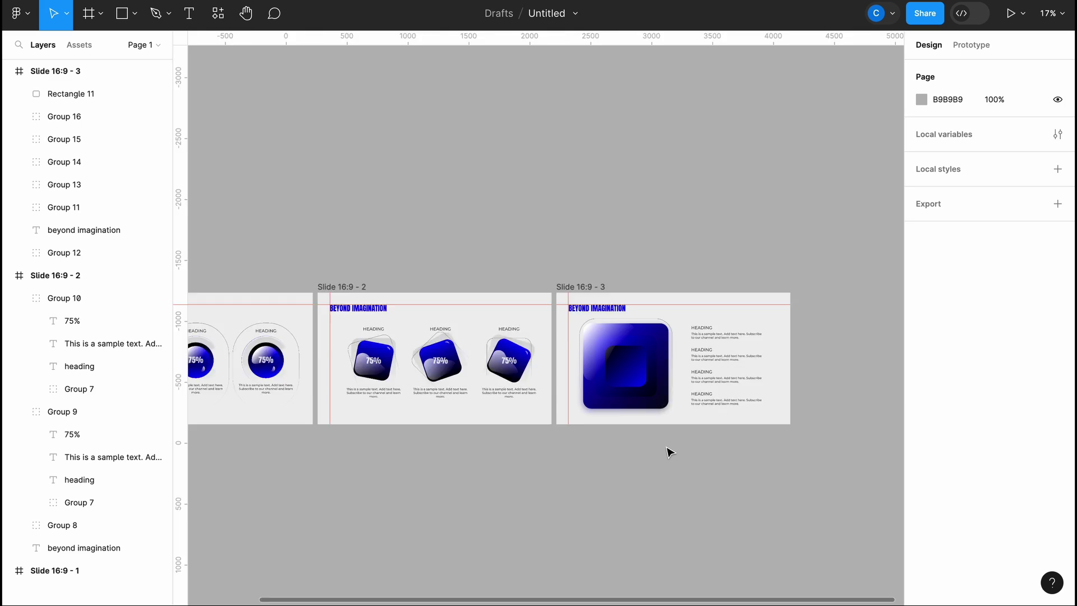
scroll(666, 449, "up", 4, "ctrl")
double_click(308, 250)
left_click_drag(307, 250, 645, 259, "alt")
key("Escape")
double_click(576, 253)
type("strategy")
Step: Set the strategy label's font size to 100 and centre it on the squares
left_click(1016, 380)
type("100")
left_click_drag(589, 259, 572, 259)
left_click(658, 449)
Step: Lighten the page background to DEDEDE
scroll(658, 449, "down", 5, "ctrl")
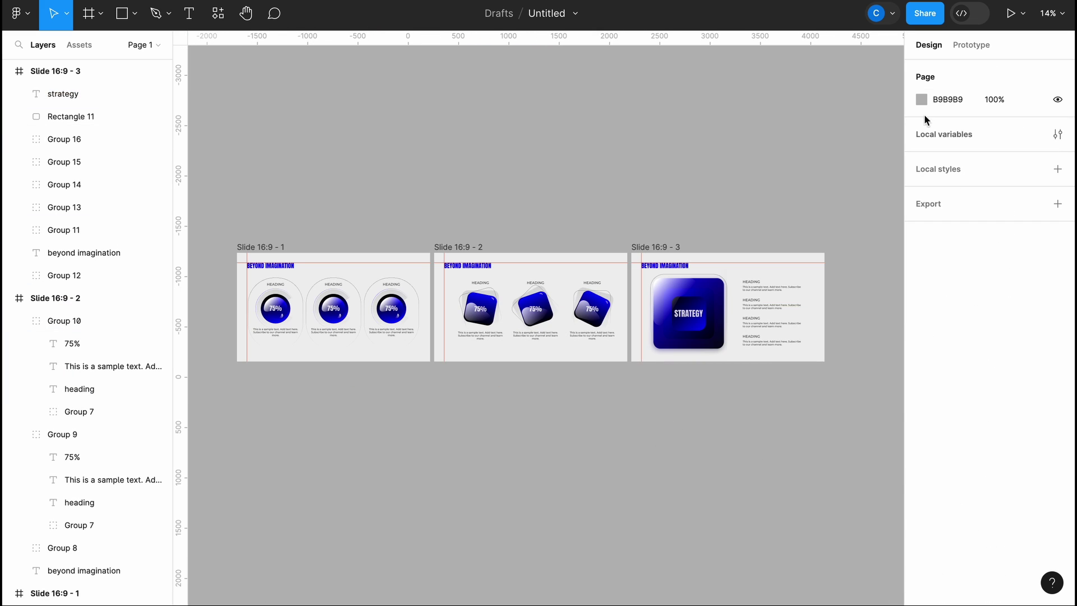
left_click(921, 100)
left_click_drag(735, 171, 735, 141)
left_click(892, 102)
scroll(759, 195, "down", 2)
Step: Collapse the layer tree, duplicate Slide 16:9 - 3, and place the copy below Slide 16:9 - 1
key("alt+l")
left_click(55, 70)
key("super+d")
left_click_drag(781, 211, 409, 349)
scroll(358, 379, "up", 5, "ctrl")
Step: Delete everything on Slide 16:9 - 4 except the BEYOND IMAGINATION title
left_click(396, 360)
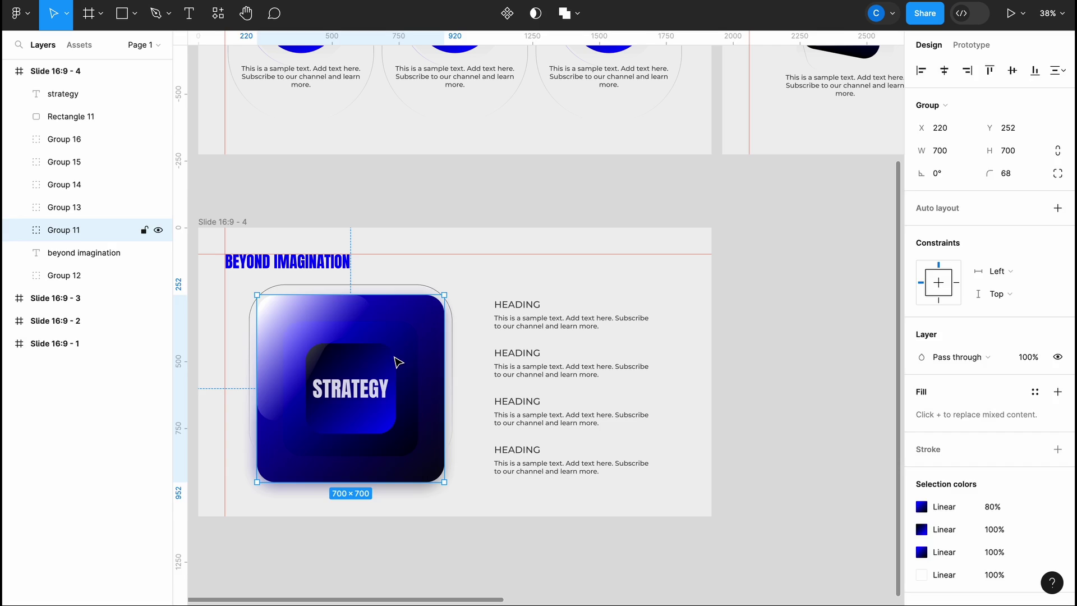
left_click_drag(238, 496, 624, 291)
key("Delete")
left_click(134, 14)
left_click(156, 13)
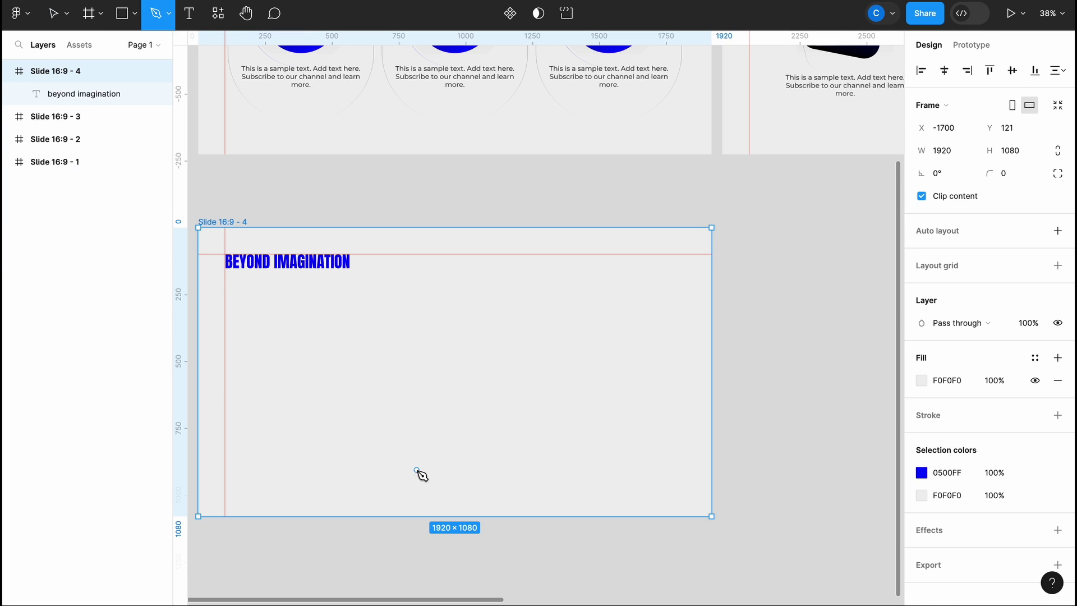
left_click(304, 308)
left_click(261, 321)
left_click(247, 380)
left_click(247, 425)
left_click(364, 307, "shift")
left_click(305, 308)
key("Return")
left_click(1057, 392)
left_click(1057, 334)
left_click(921, 356)
left_click(769, 144)
left_click(751, 529)
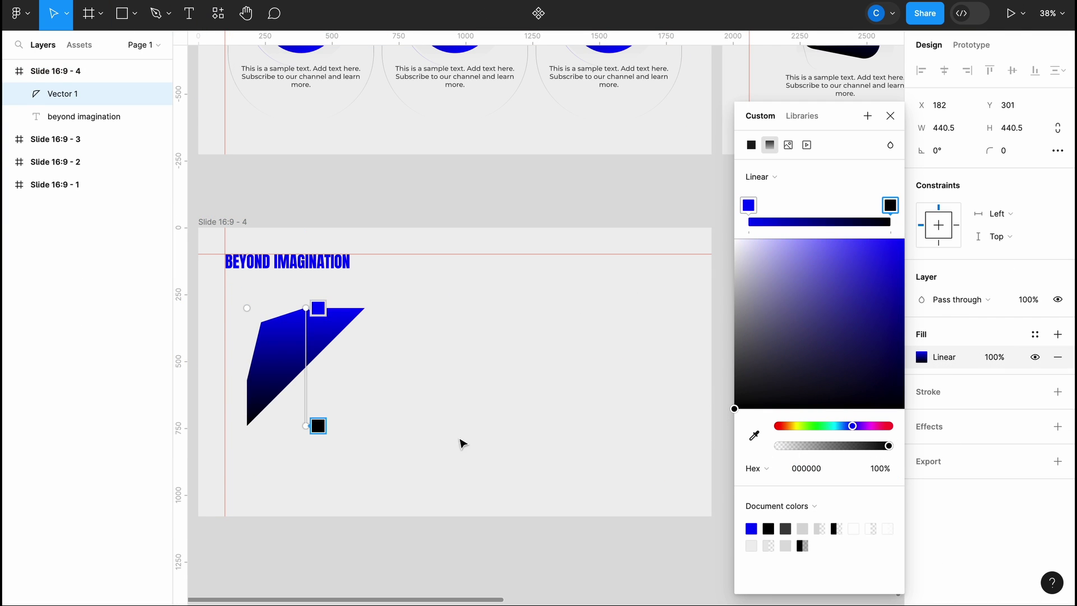
key("super+d")
left_click_drag(368, 304, 346, 293)
mouse_move(292, 342)
left_mouse_down()
mouse_move(279, 377)
mouse_move(298, 423)
mouse_move(363, 450)
left_mouse_up()
key("ctrl+d")
Step: Draw a square about 528 × 528 at X 198, Y 309 below the title and round its corners to about 117
left_click(134, 12)
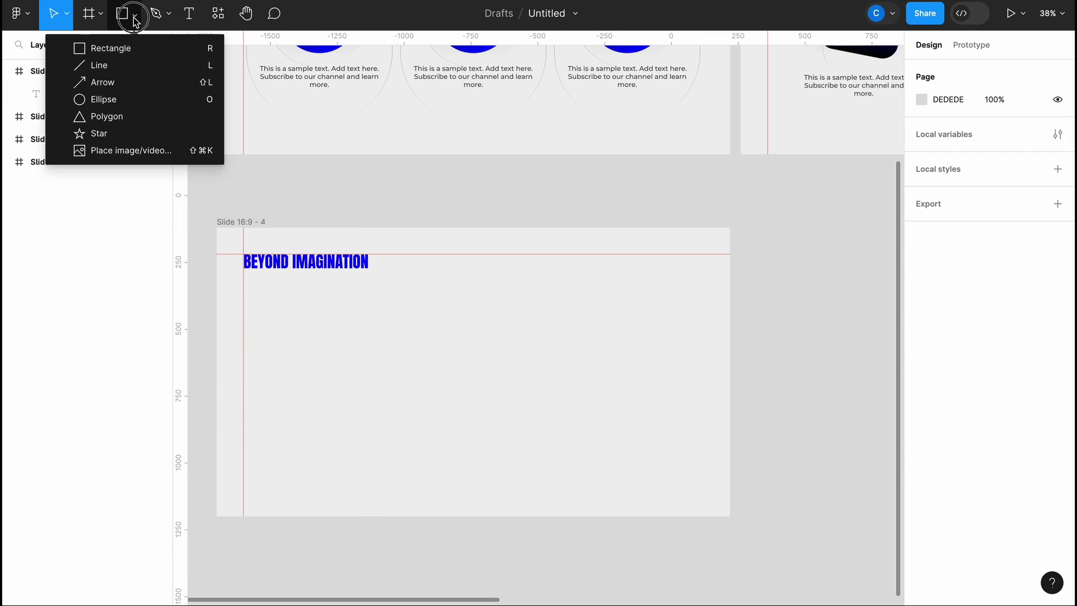
left_click(110, 48)
left_click_drag(298, 321, 439, 462)
left_click_drag(310, 334, 332, 344)
left_click_drag(401, 375, 372, 365)
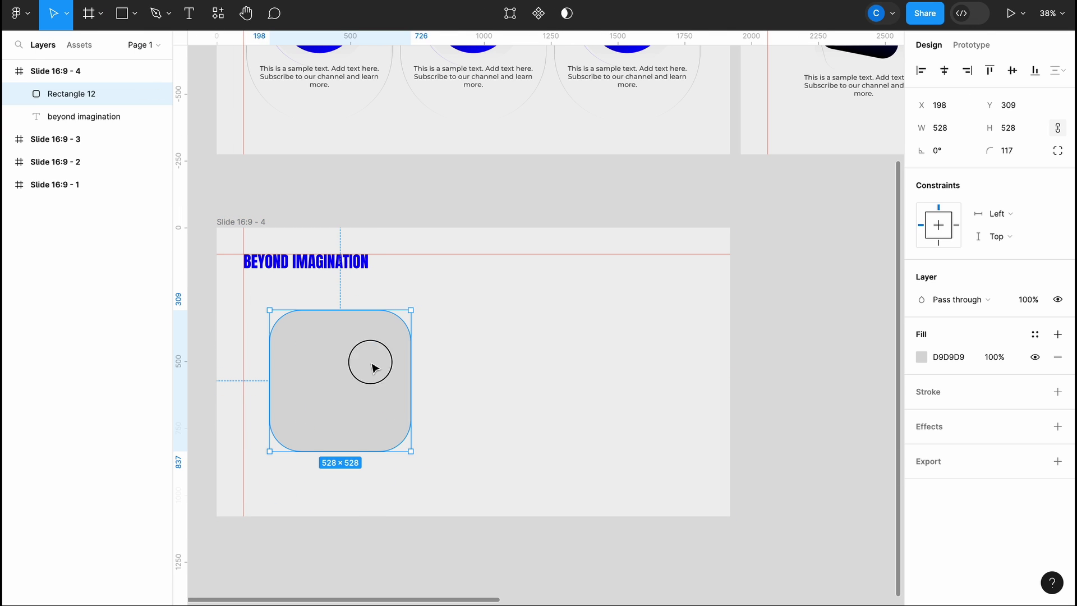
Step: Rotate the rounded square to −45°, add a copy at another angle, and fade the −45° square's grey fill with a linear gradient
mouse_move(414, 307)
left_mouse_down()
mouse_move(435, 384)
mouse_move(437, 336)
left_mouse_up()
key("super+d")
left_click(433, 390)
left_click(921, 357)
left_click(769, 145)
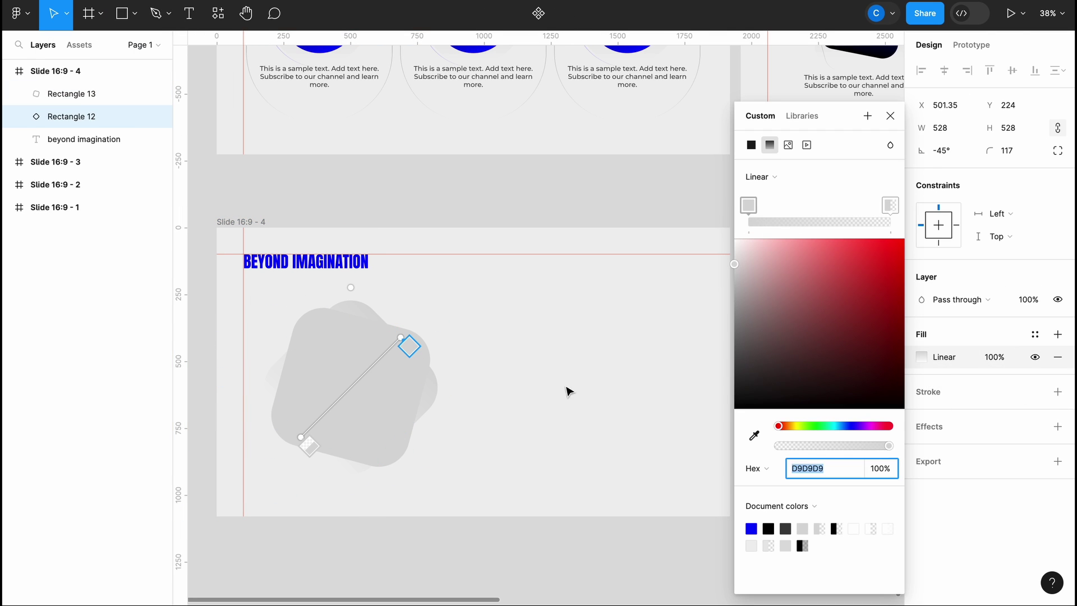
left_click(888, 116)
Step: Replace the rotated copy's fill with a thin black stroke that fades out as a linear gradient
left_click(359, 381)
left_click(1057, 356)
left_click(1057, 370)
left_click(921, 392)
left_click(768, 224)
left_click(295, 140)
Step: Add a rotated rounded square about 470 × 470 with a 162 corner radius, filled with a blue-to-black linear gradient
left_click(122, 13)
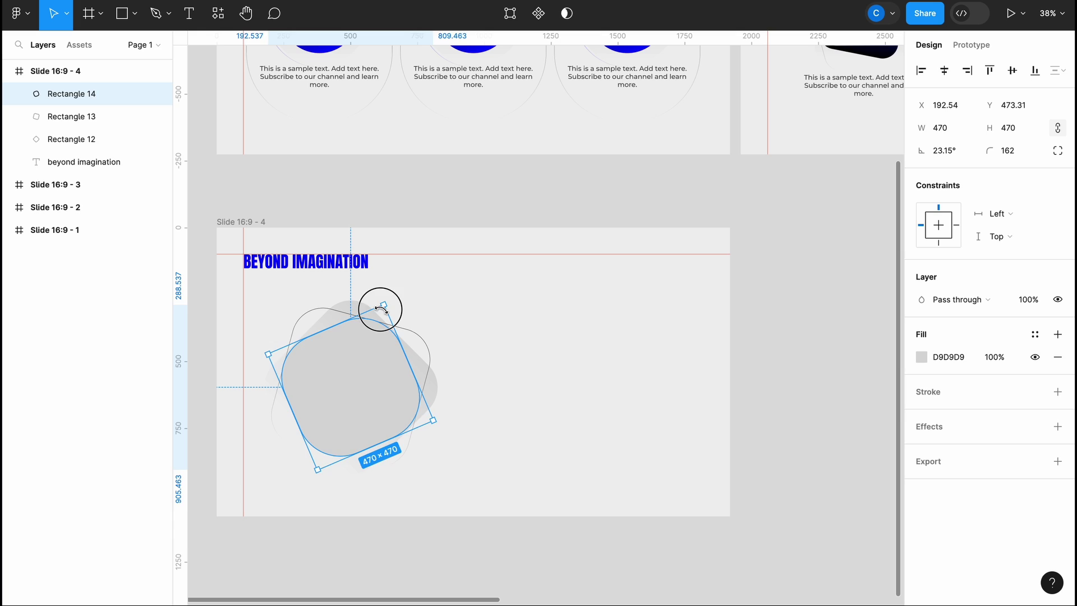
left_click_drag(381, 309, 370, 306)
left_click(921, 358)
left_click(769, 145)
left_click(629, 385)
Step: Duplicate the blue-black square, rotate the copy, and make its gradient's end stop transparent
scroll(630, 385, "up", 2)
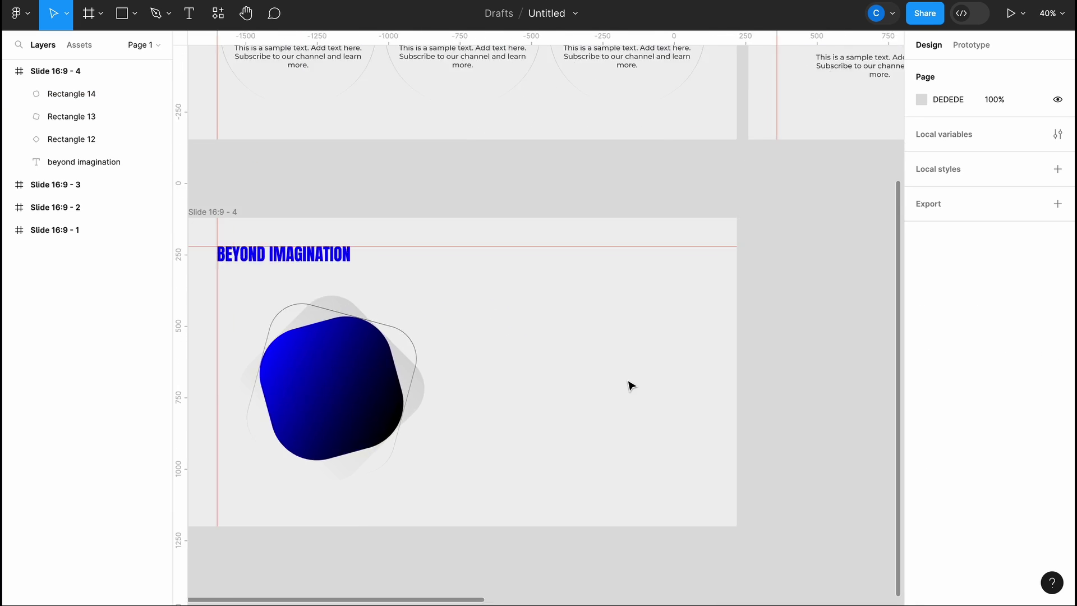
left_click(450, 392)
key("super+d")
left_click_drag(484, 311, 405, 350)
left_click(922, 357)
left_click(889, 205)
left_click_drag(888, 446, 620, 462)
left_click(616, 458)
Step: Add two more copies of the fading blue square, each rotated to a different angle, to build a layered blob
left_click(449, 387)
key("super+d")
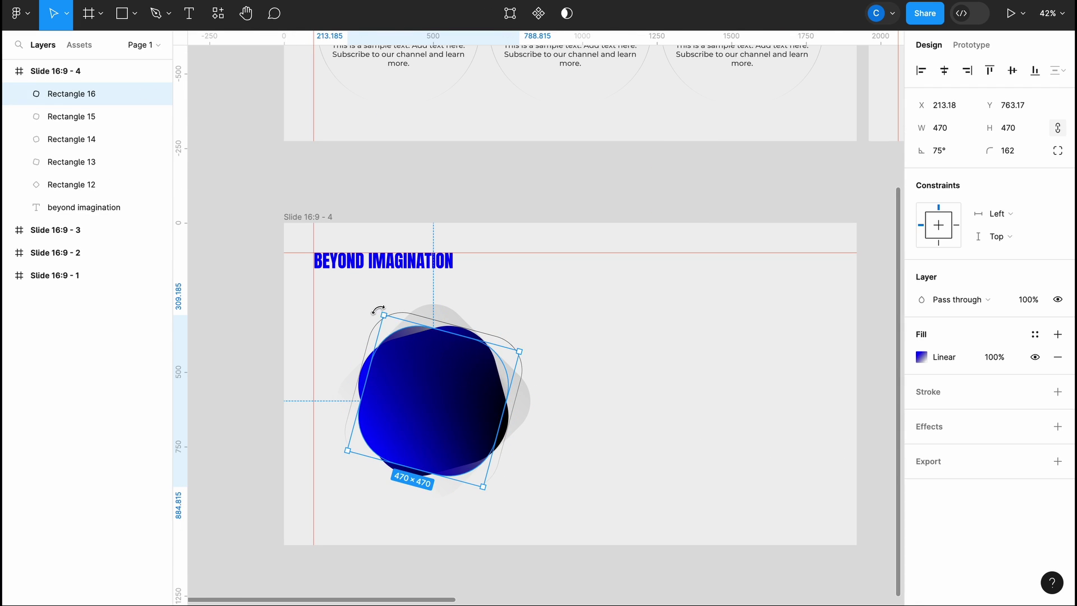
left_click_drag(378, 311, 327, 402)
key("super+d")
left_click_drag(549, 434, 462, 384)
left_click_drag(537, 400, 505, 328)
Step: Duplicate the fading grey square behind the blob and rotate the copy
left_click(520, 398)
key("super+d")
left_click_drag(551, 401, 465, 286)
left_click(346, 516)
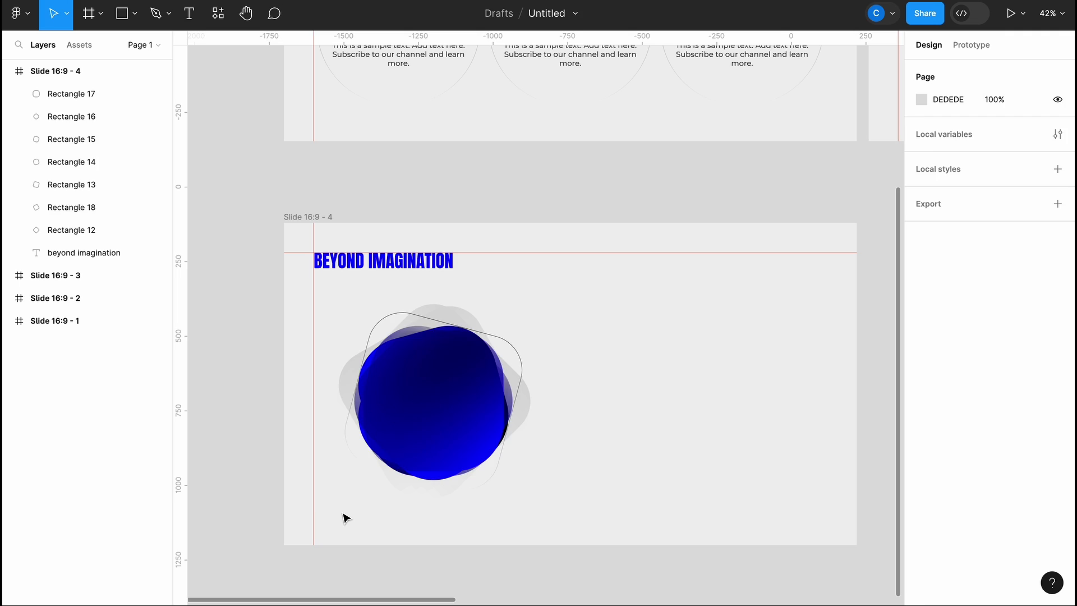
Step: Duplicate the thin outline around the blob and rotate the copy to fade out in another direction
left_click_drag(346, 517, 578, 314)
left_click(513, 346)
key("super+d")
left_click_drag(536, 342, 402, 514)
left_click(588, 487)
Step: Draw an ellipse on the blob, reshape it into a curved highlight along the lower-right edge, and fill it with a fading white gradient
left_click_drag(384, 365, 461, 439)
double_click(422, 402)
mouse_move(422, 365)
left_mouse_down()
mouse_move(401, 413)
mouse_move(481, 449)
left_mouse_up()
left_click(187, 13)
left_click(921, 357)
left_click(769, 145)
key("Escape")
key("Escape")
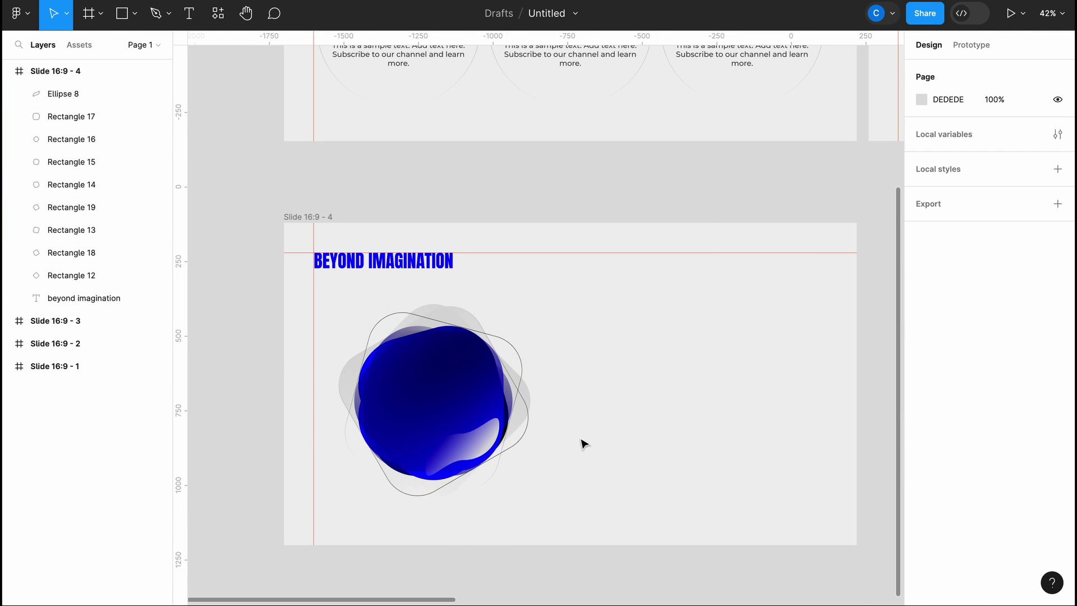
Step: Select all the blob's shapes and group them
scroll(581, 442, "down", 3)
left_click_drag(594, 480, 406, 325)
key("ctrl+g")
Step: Copy the first HEADING label from Slide 16:9 - 1 onto the blob and colour it white
scroll(511, 126, "up", 2)
left_click(456, 109, "super")
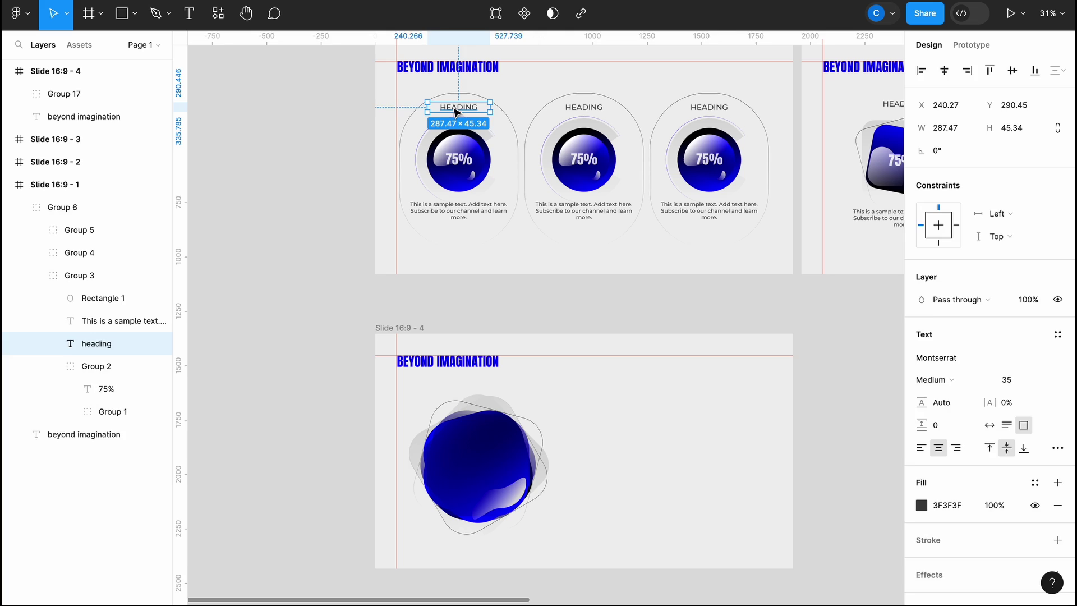
left_click_drag(456, 110, 479, 442)
left_click(922, 505)
left_click_drag(751, 263, 714, 213)
Step: Copy the first 75% label from Slide 16:9 - 1 onto the blob below the heading
left_click(458, 164)
left_click(459, 162, "super")
left_click_drag(458, 161, 477, 451)
key("Escape")
left_click(480, 469)
Step: Group the blob with its labels, scale the group down slightly, and position the 75% label at X 385, Y 624
left_click_drag(572, 542, 412, 376)
key("ctrl+g")
left_click_drag(478, 443, 483, 443)
left_click_drag(562, 387, 546, 403)
left_click_drag(475, 476, 474, 480)
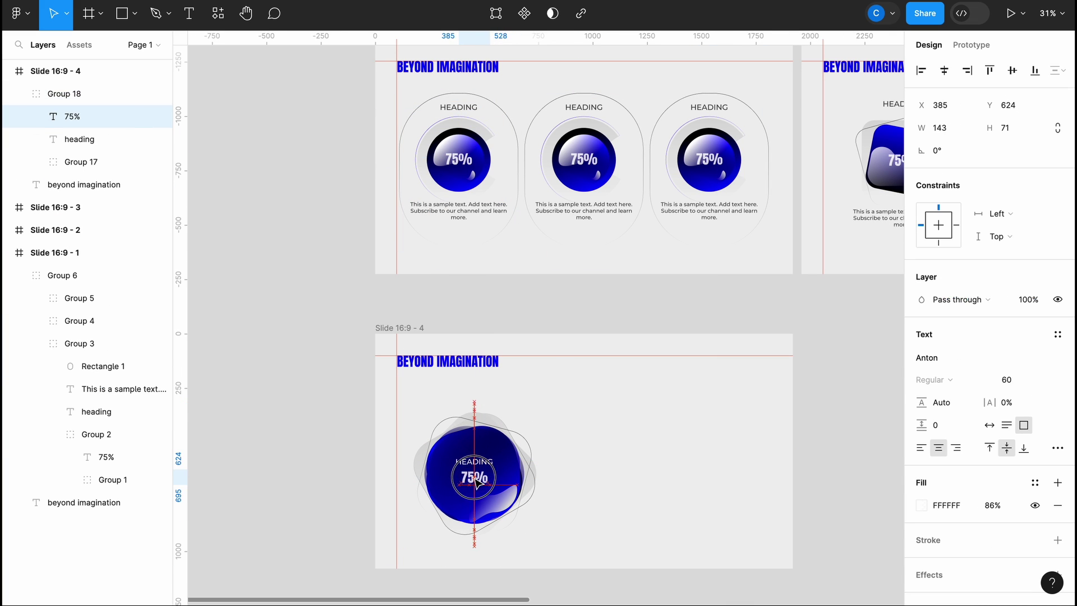
Step: Duplicate the labelled blob group twice across Slide 16:9 - 4 to form an evenly spaced row of three
left_click(508, 514)
left_click_drag(508, 514, 653, 514)
key("ctrl+d")
Step: Group the three labelled blobs on Slide 16:9 - 4 and scale the group down slightly
left_click_drag(774, 556, 500, 486)
key("ctrl+g")
left_click_drag(836, 546, 784, 529)
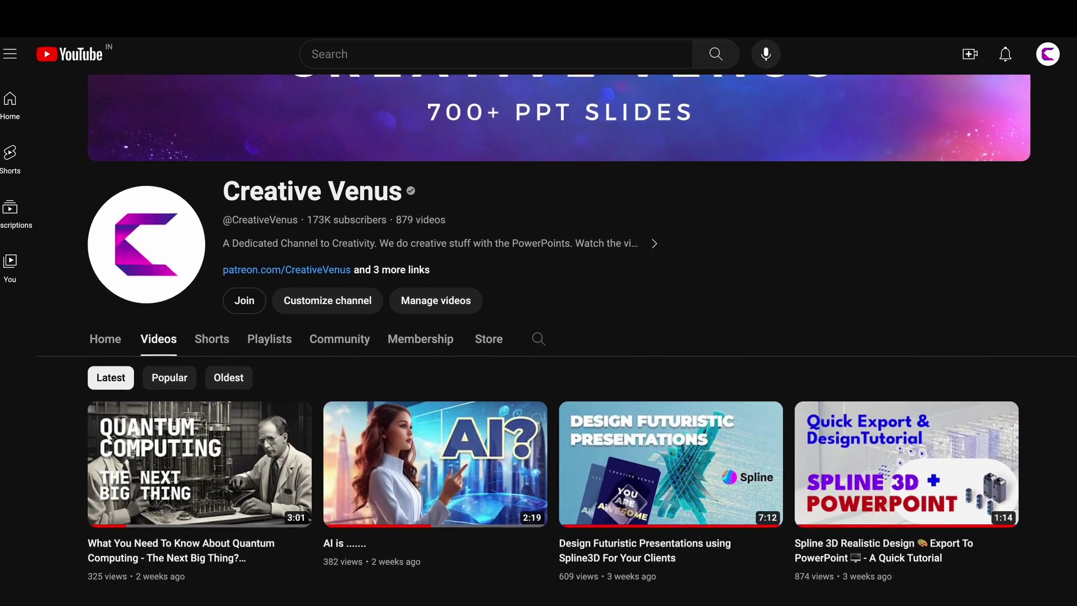
Step: Switch to the Creative Venus channel on YouTube and look through its latest videos
scroll(557, 339, "down", 5)
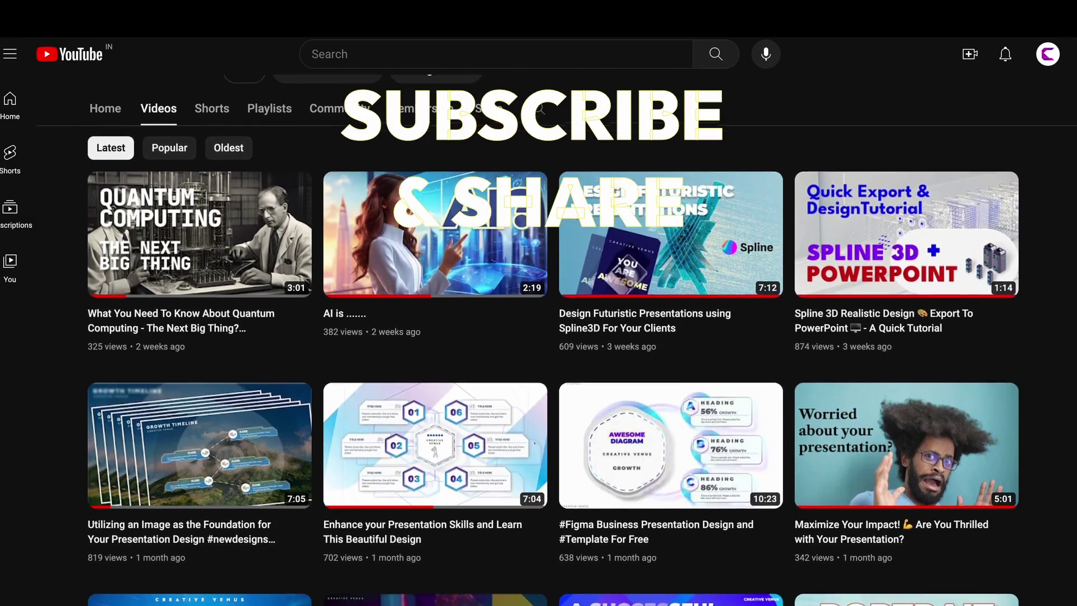
scroll(557, 340, "down", 4)
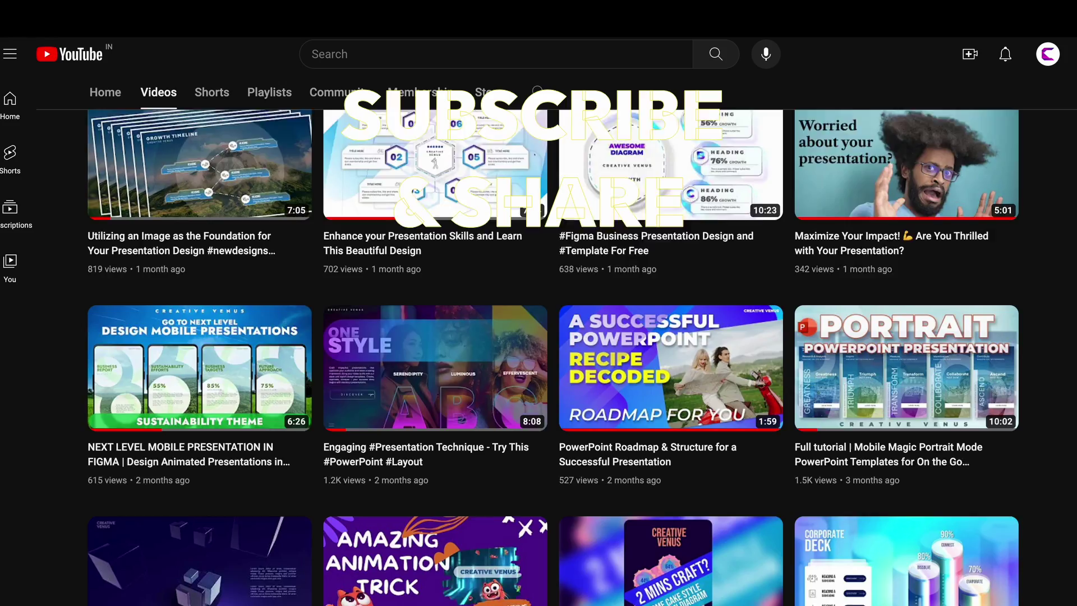
scroll(556, 340, "down", 2)
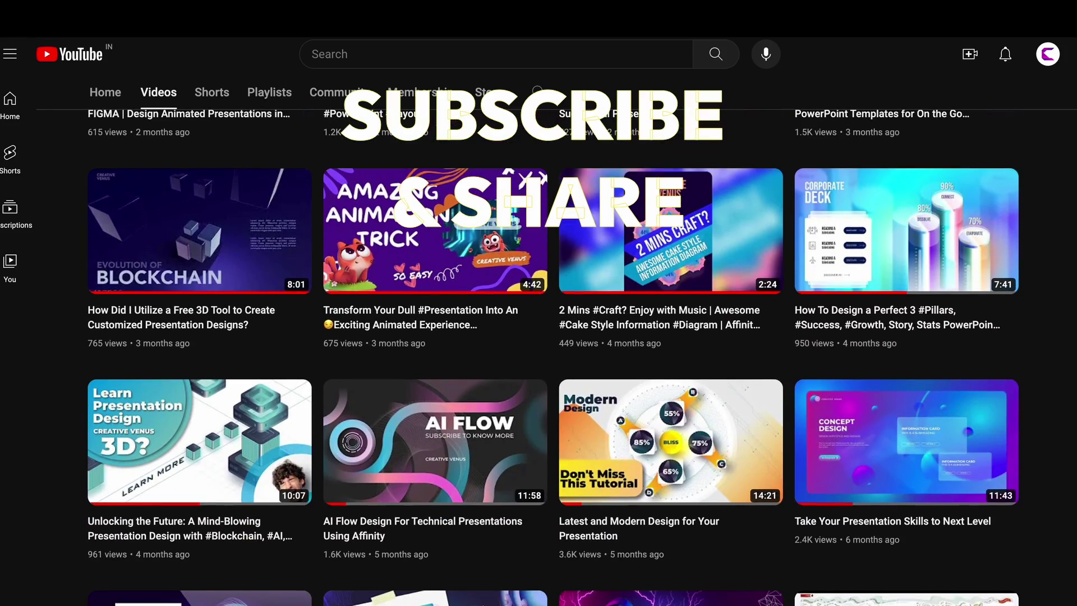
scroll(557, 339, "down", 7)
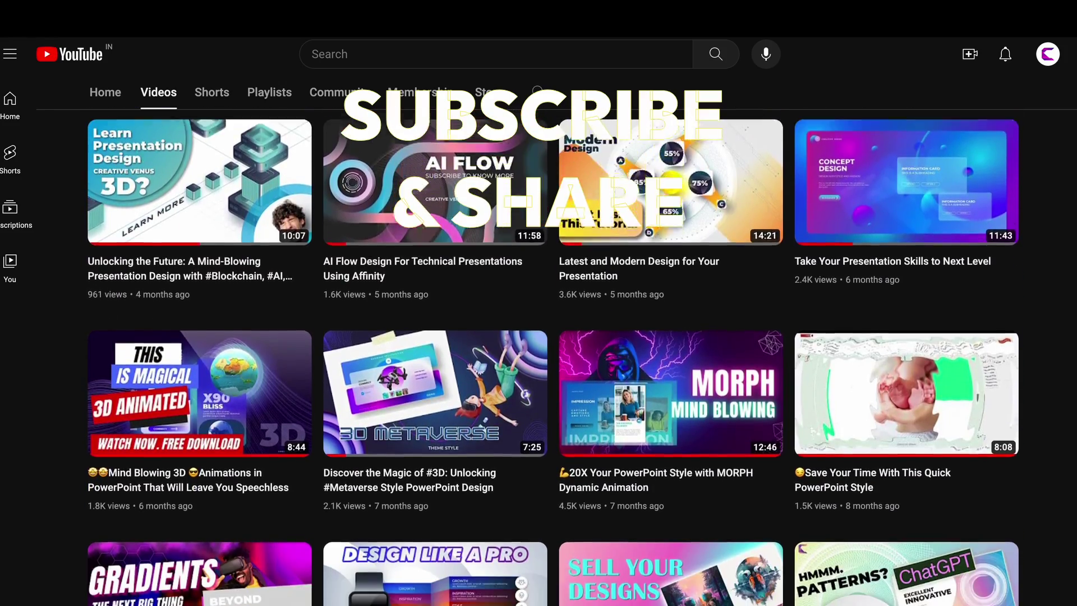
scroll(556, 340, "down", 1)
scroll(556, 340, "down", 8)
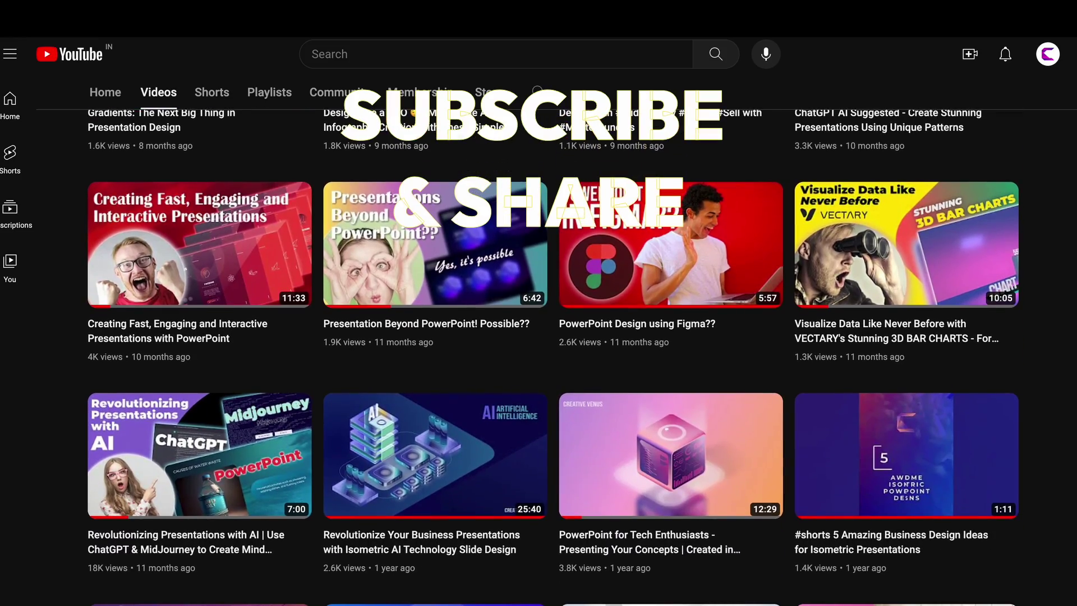
scroll(557, 340, "down", 4)
scroll(556, 340, "down", 7)
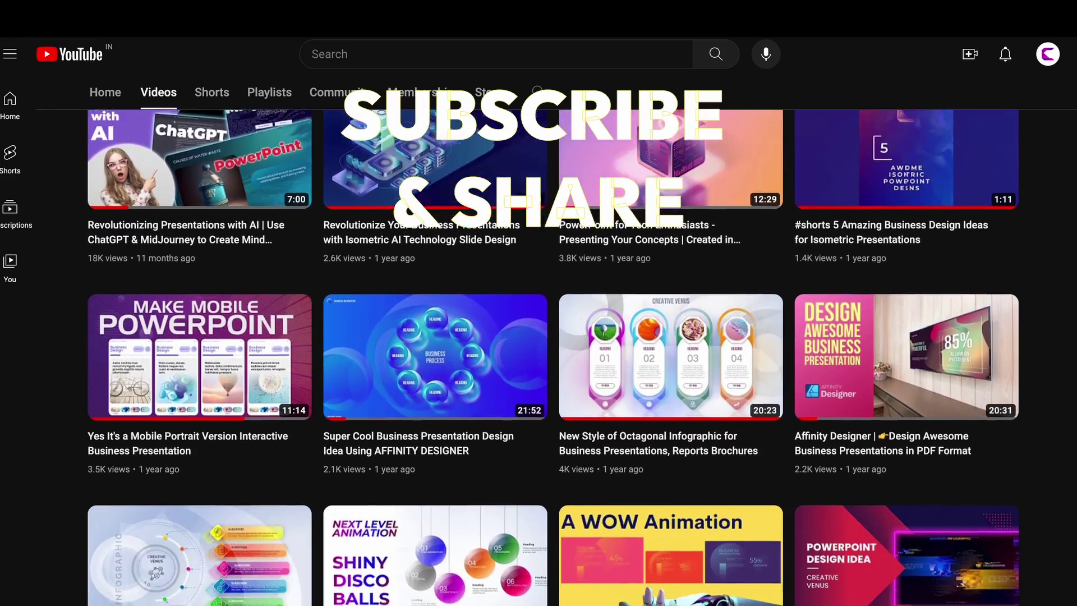
scroll(556, 340, "down", 5)
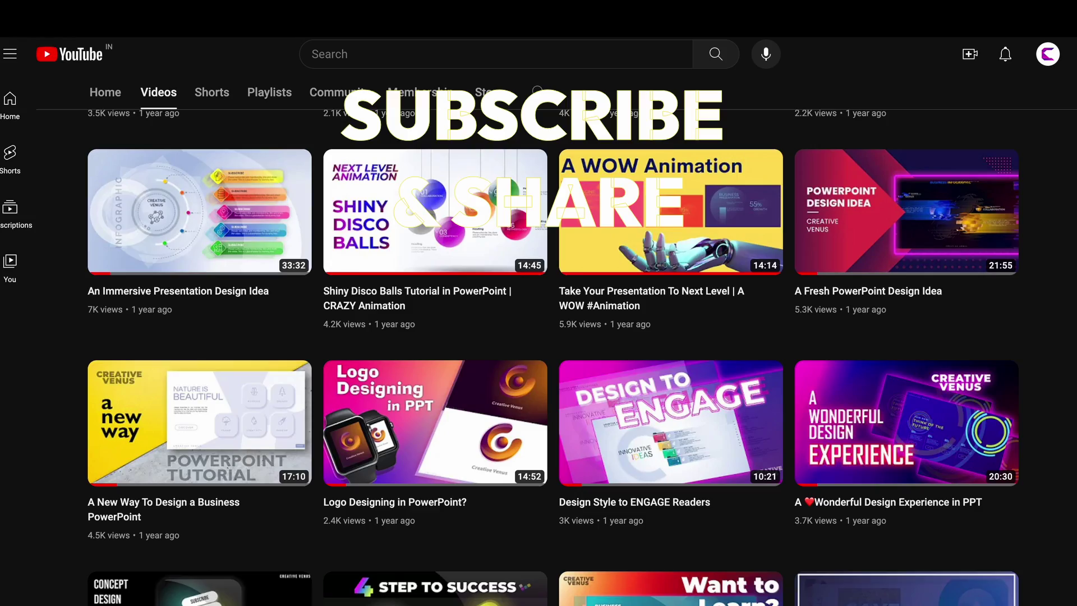
scroll(556, 339, "down", 7)
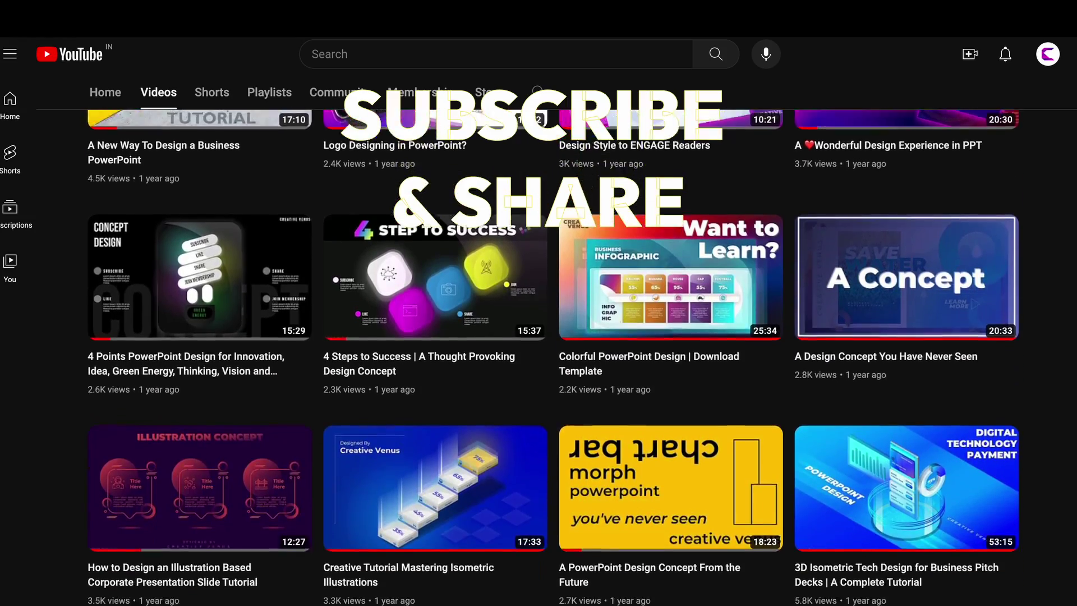
scroll(557, 339, "down", 4)
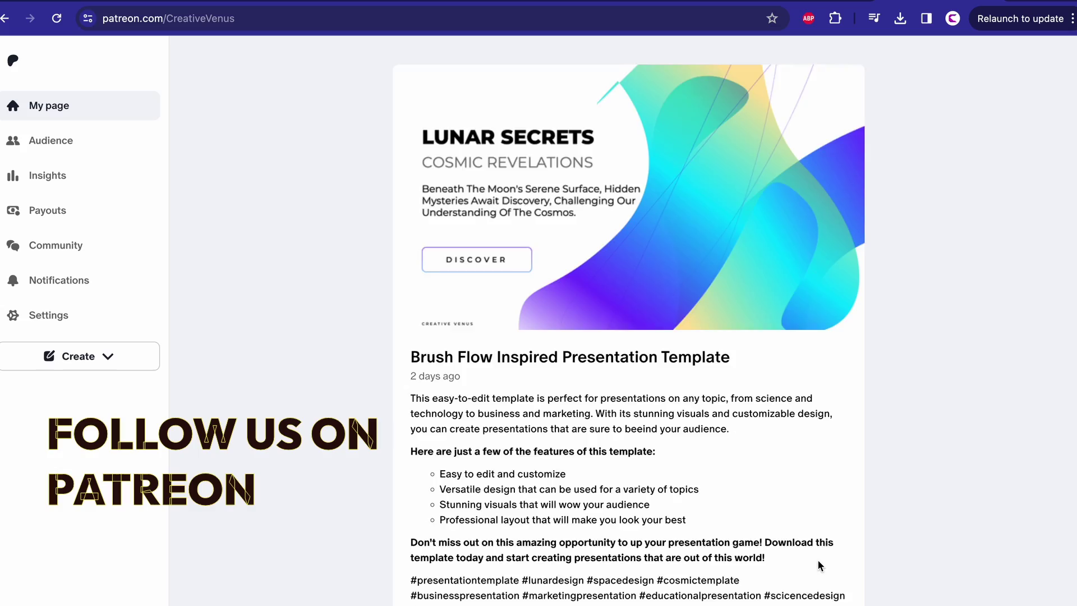
scroll(817, 559, "down", 3)
Step: Look through the presentation template posts on the Creative Venus Patreon page
scroll(818, 560, "down", 9)
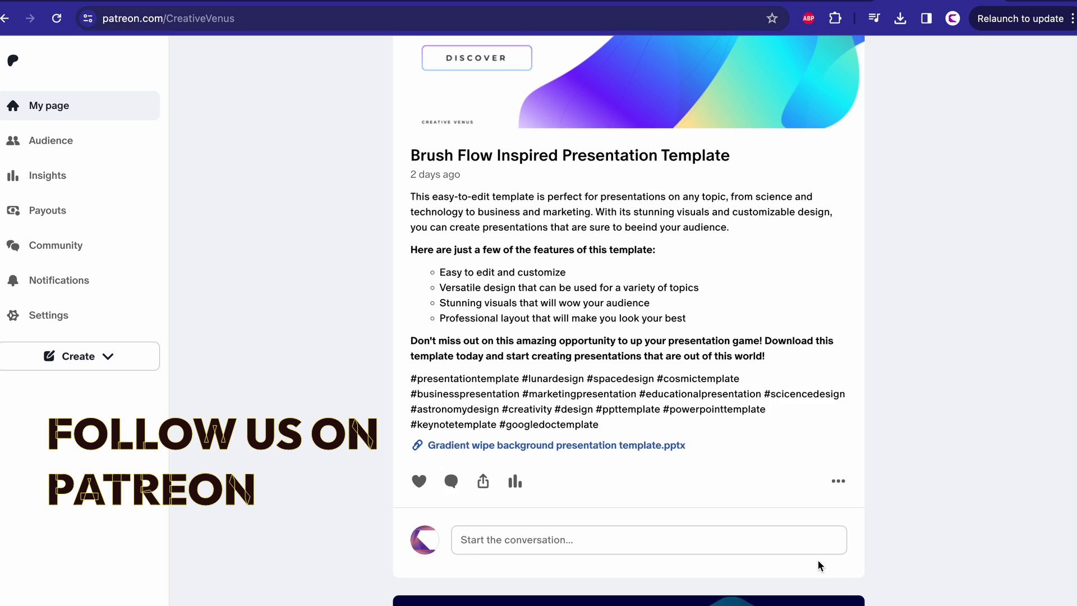
scroll(817, 564, "down", 16)
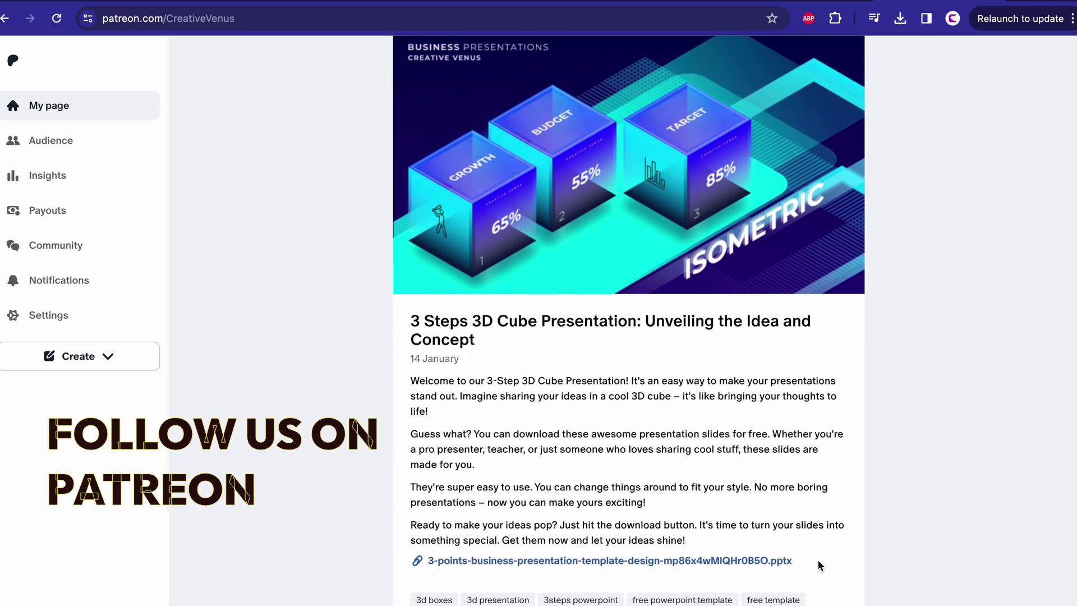
scroll(820, 565, "down", 9)
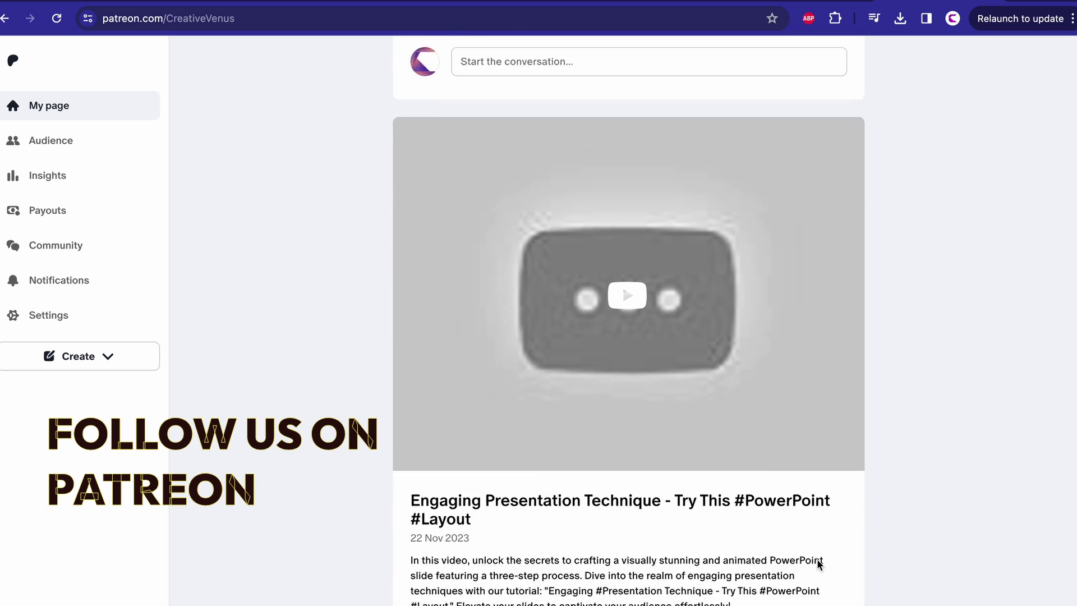
scroll(817, 565, "down", 16)
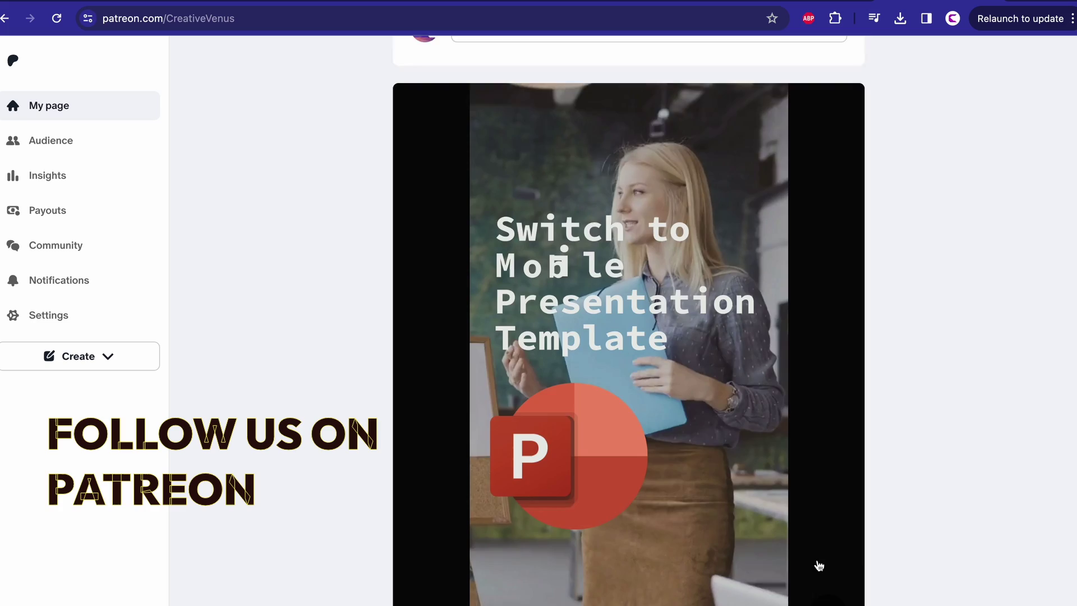